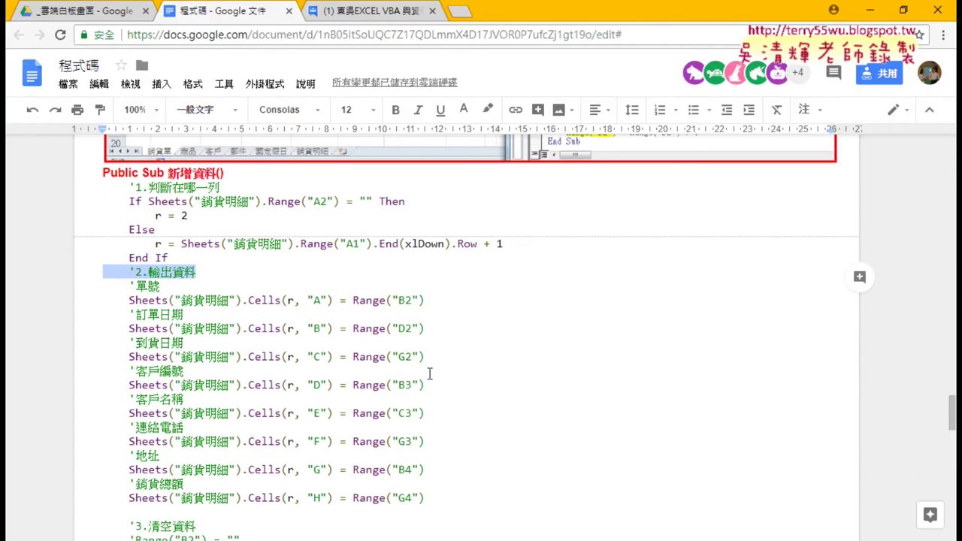
Highlight the 1.判斷在哪一列 comment, the r = 2 line and the output block in the macro notes.
left_click_drag(222, 263, 124, 266)
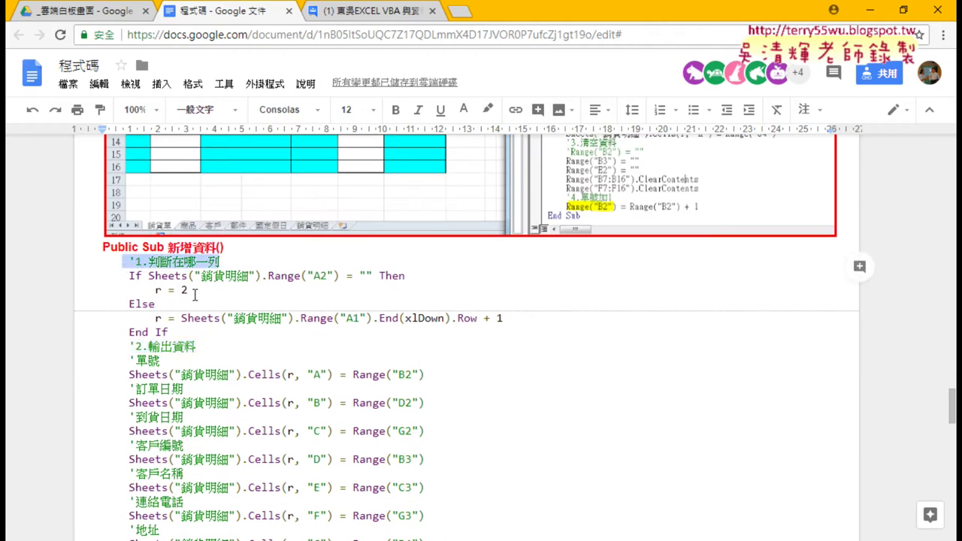
left_click_drag(190, 292, 154, 293)
scroll(154, 293, "down", 2)
left_click(175, 199)
left_click(381, 254)
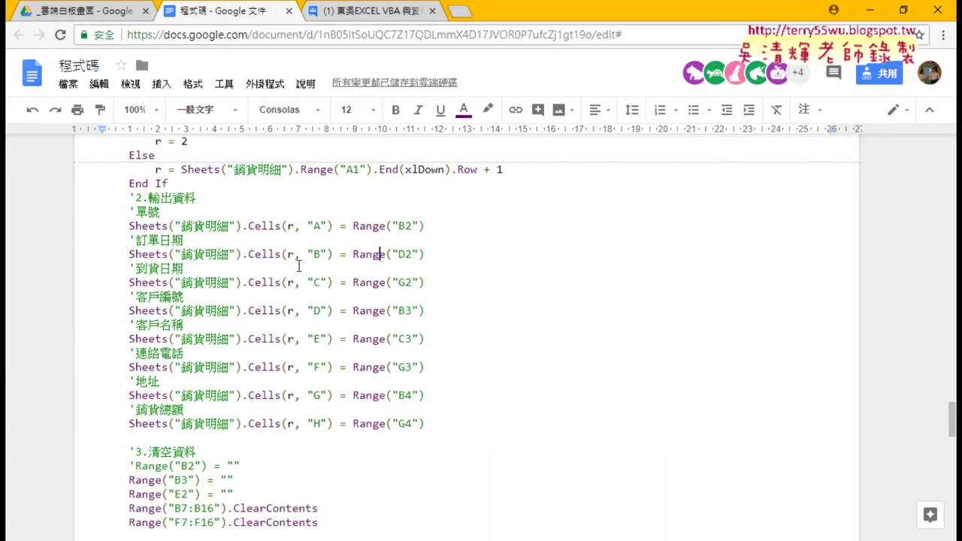
scroll(370, 423, "down", 1)
scroll(371, 424, "down", 2)
left_click_drag(425, 349, 110, 165)
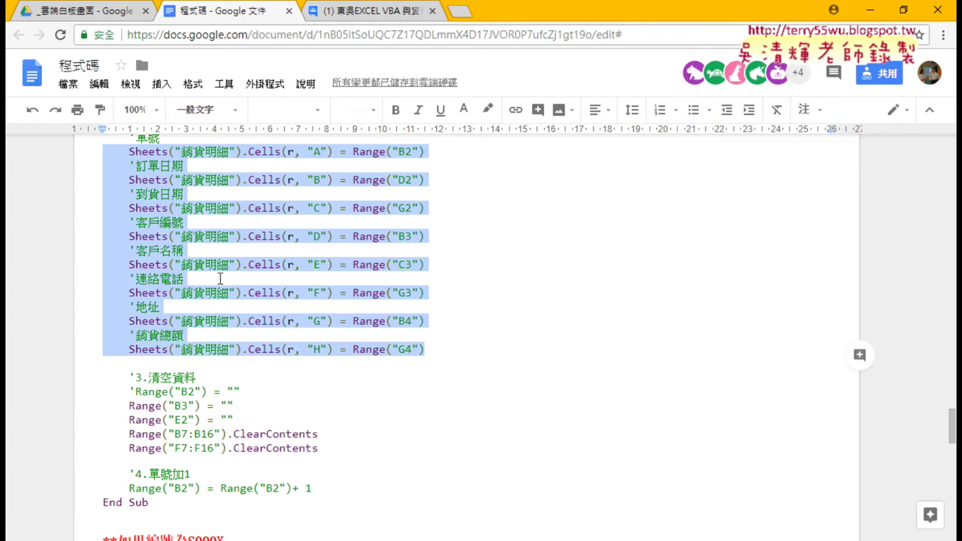
left_click(166, 366)
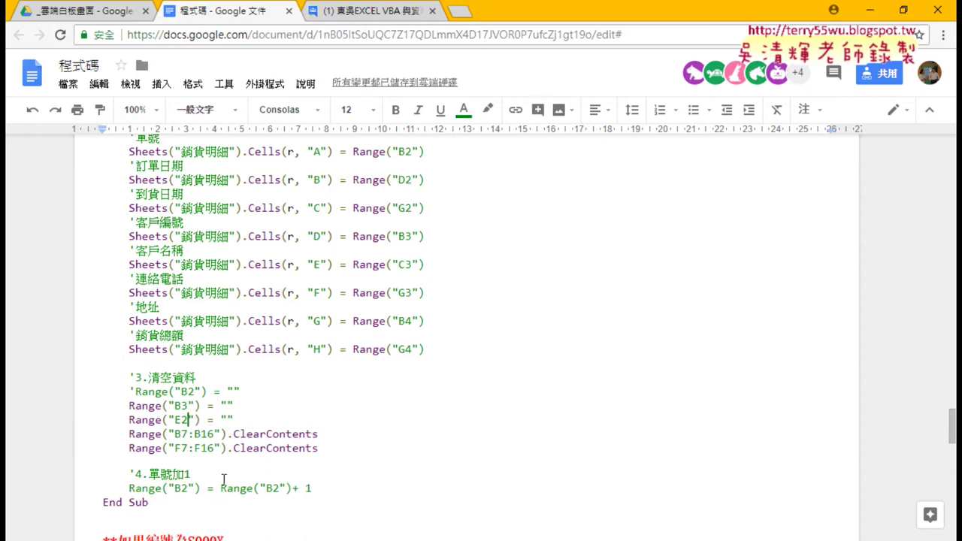
Review the S000X section down to the item-code loop, then return to the Excel workbook.
scroll(263, 481, "down", 2)
left_click_drag(312, 340, 214, 339)
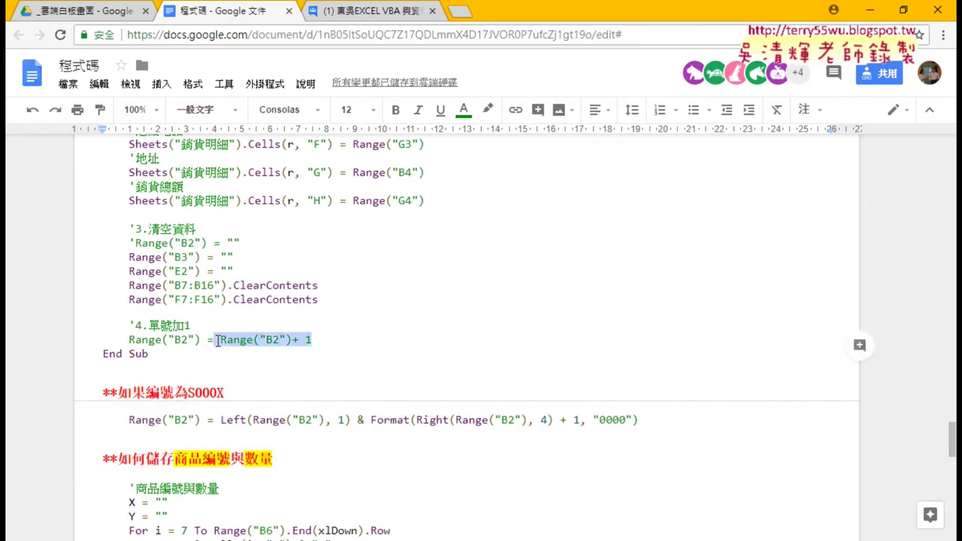
left_click_drag(188, 392, 224, 392)
left_click(265, 422)
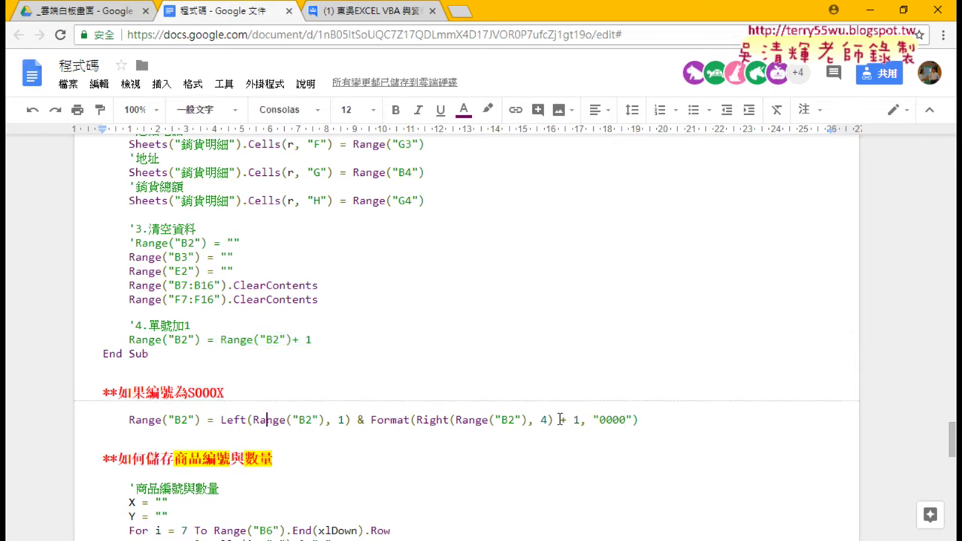
scroll(201, 345, "down", 2)
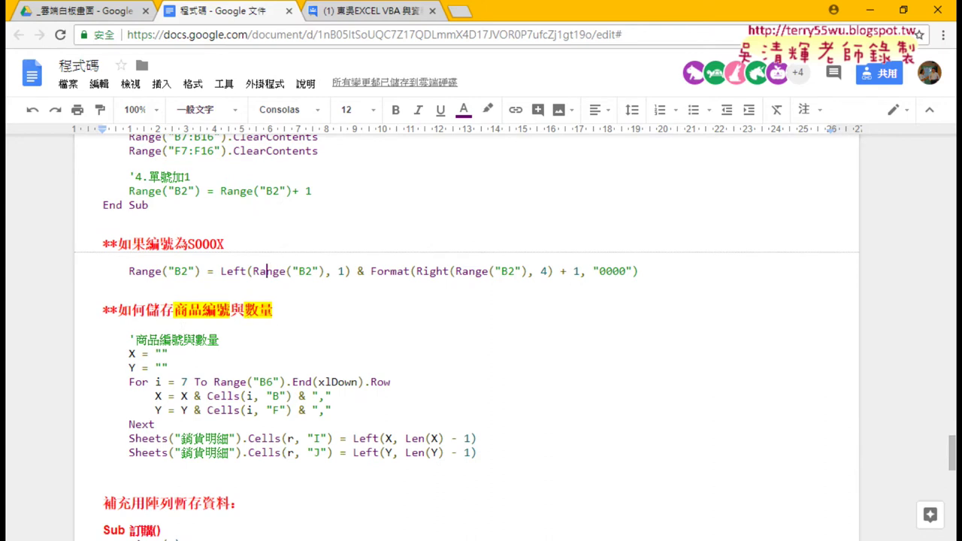
left_click(355, 514)
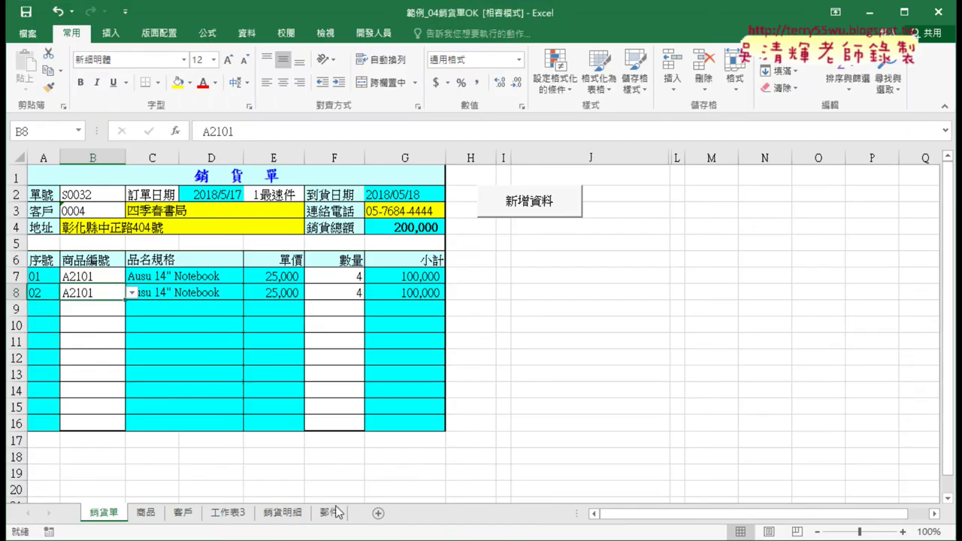
On 銷貨明細, point out I1 商品編號 and J1 數量 and ranges I2:I10 and J2:J10.
left_click(294, 513)
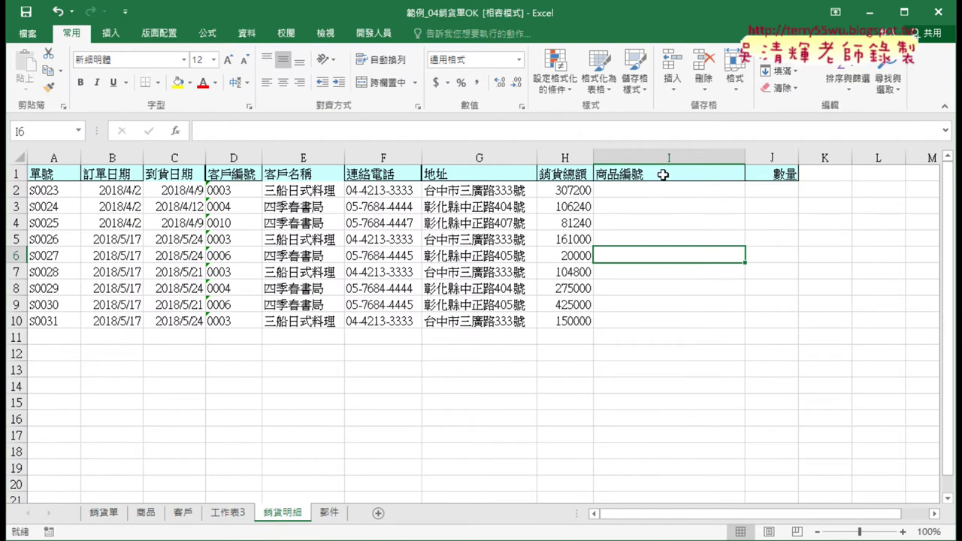
left_click(662, 175)
left_click(759, 177)
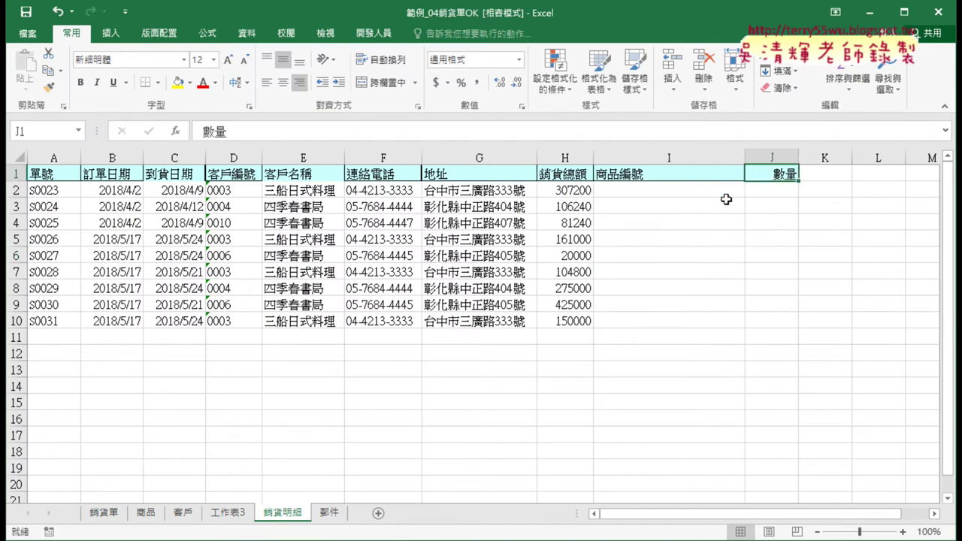
left_click_drag(663, 193, 660, 314)
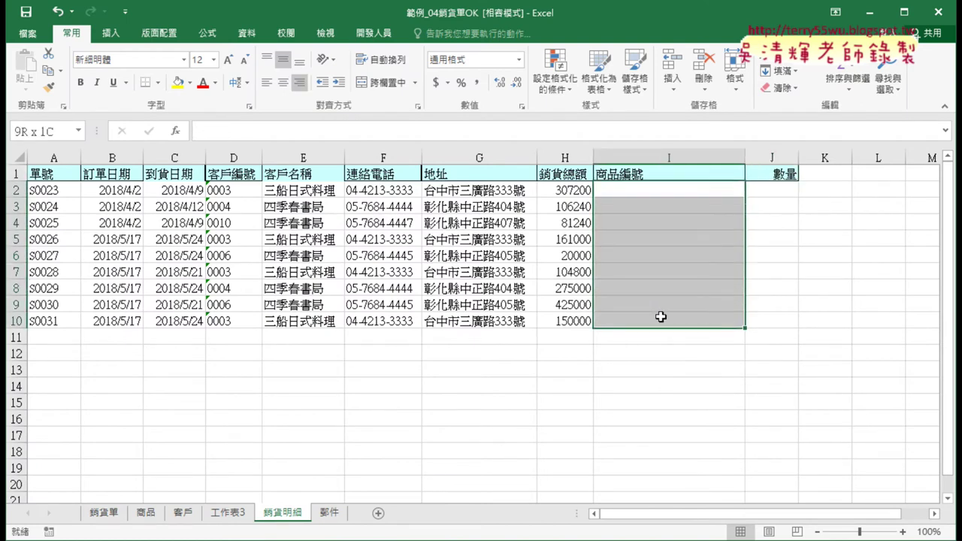
left_click_drag(778, 187, 777, 316)
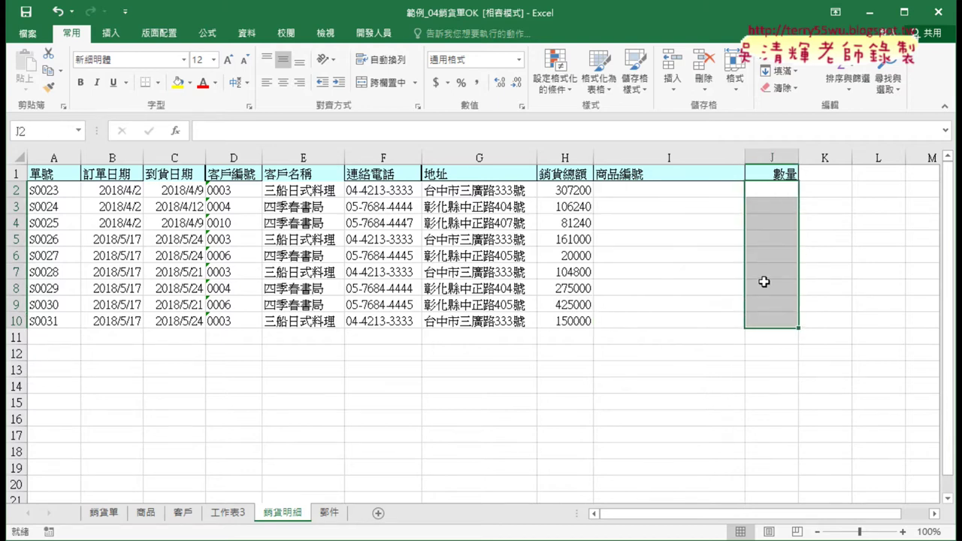
left_click(705, 193)
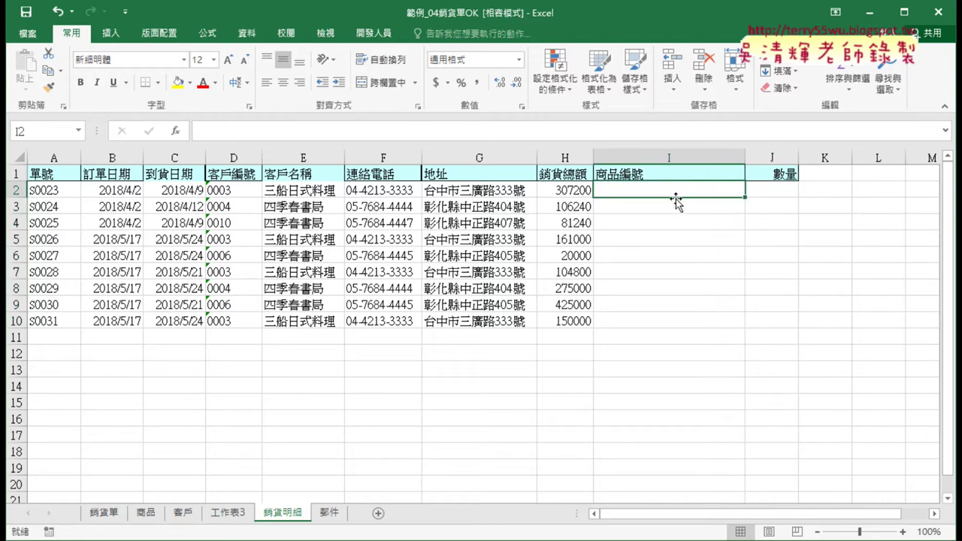
On 銷貨單, set B9 to B1104, B8 to A1101 and F9 to 4, then mark B7:B9.
left_click(105, 514)
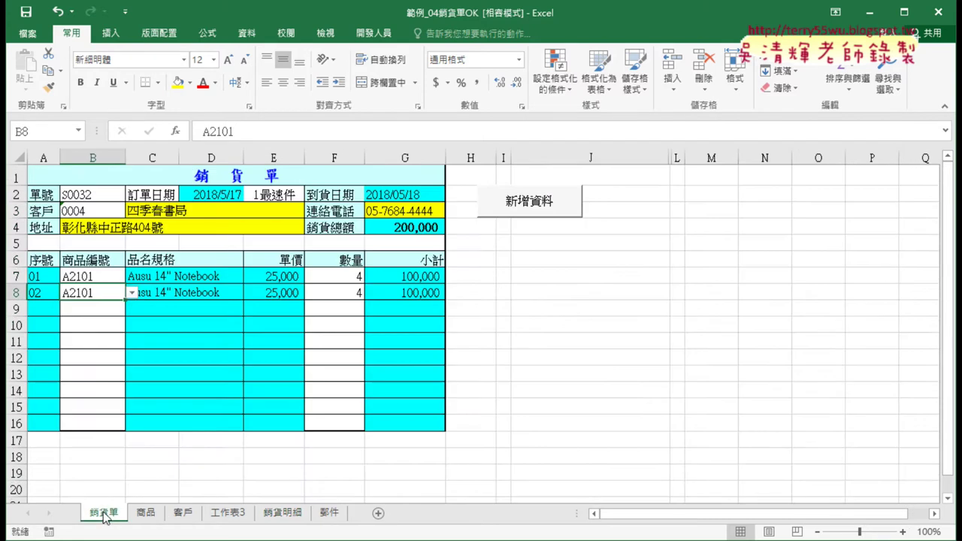
left_click(113, 308)
left_click(131, 309)
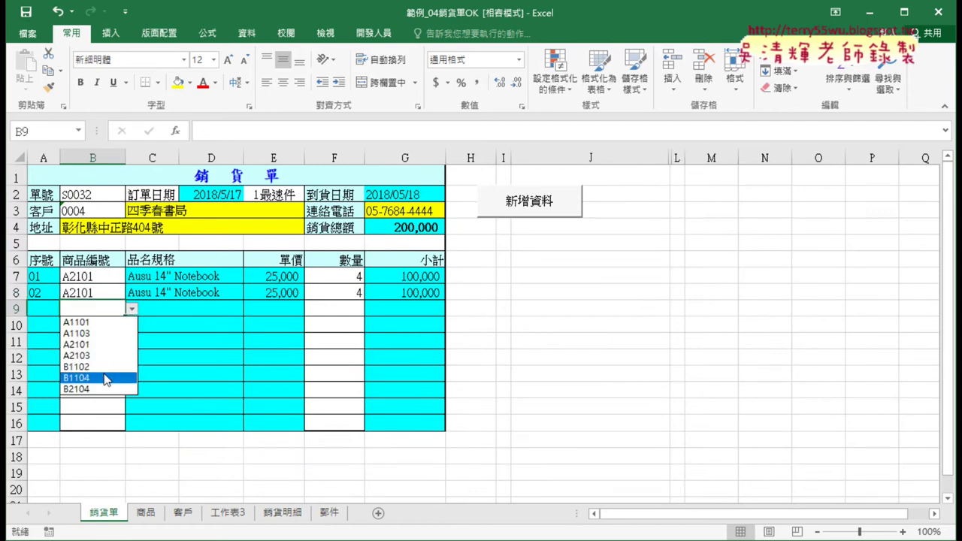
left_click(106, 378)
left_click(120, 293)
left_click(131, 293)
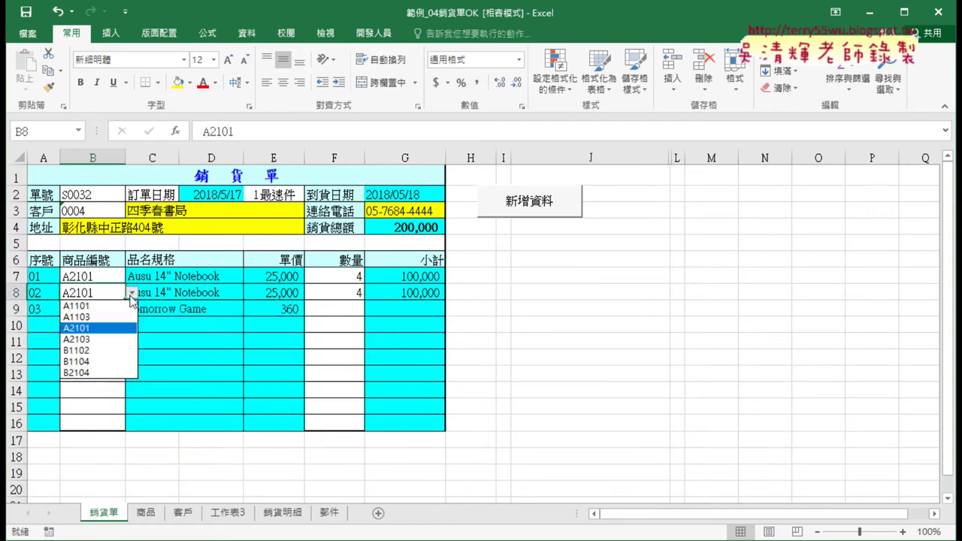
left_click(113, 306)
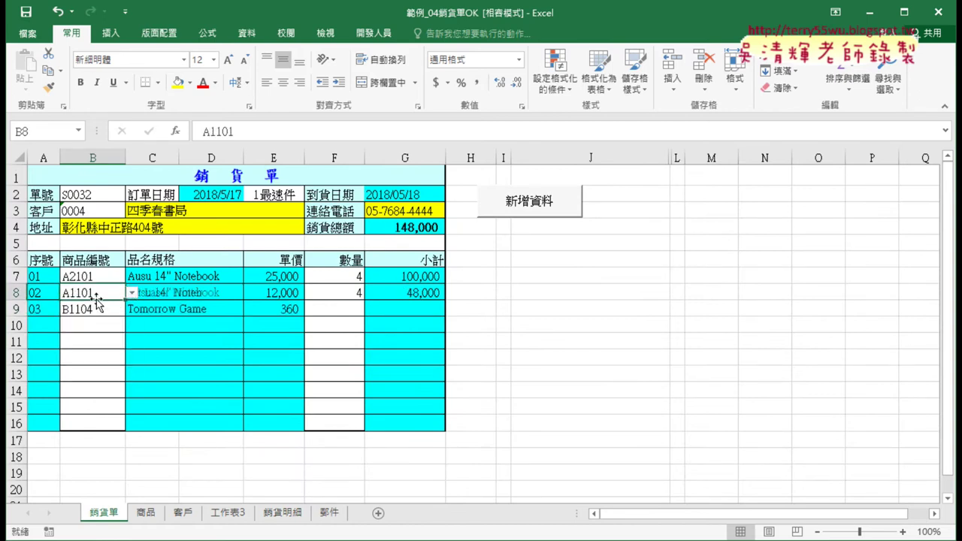
left_click(357, 309)
left_click(372, 309)
left_click(342, 359)
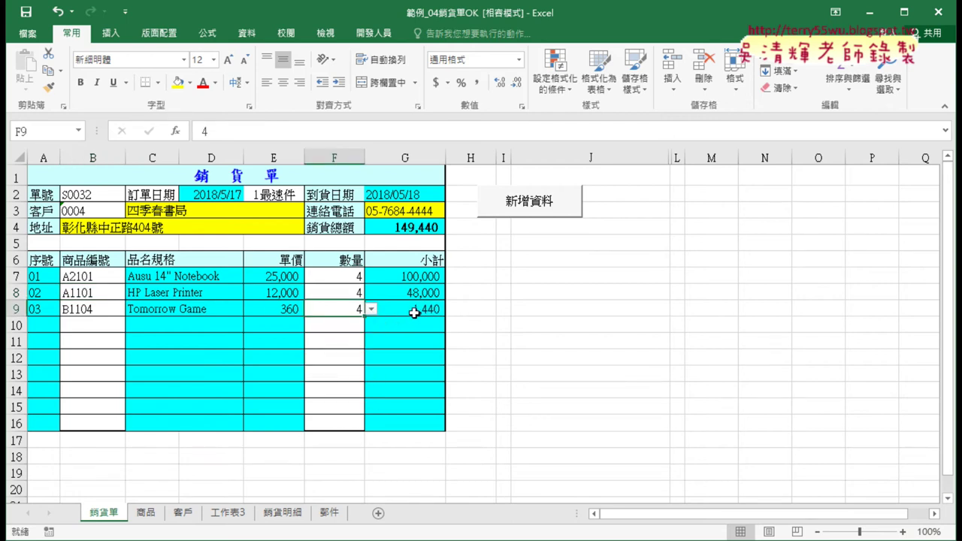
left_click_drag(96, 276, 99, 307)
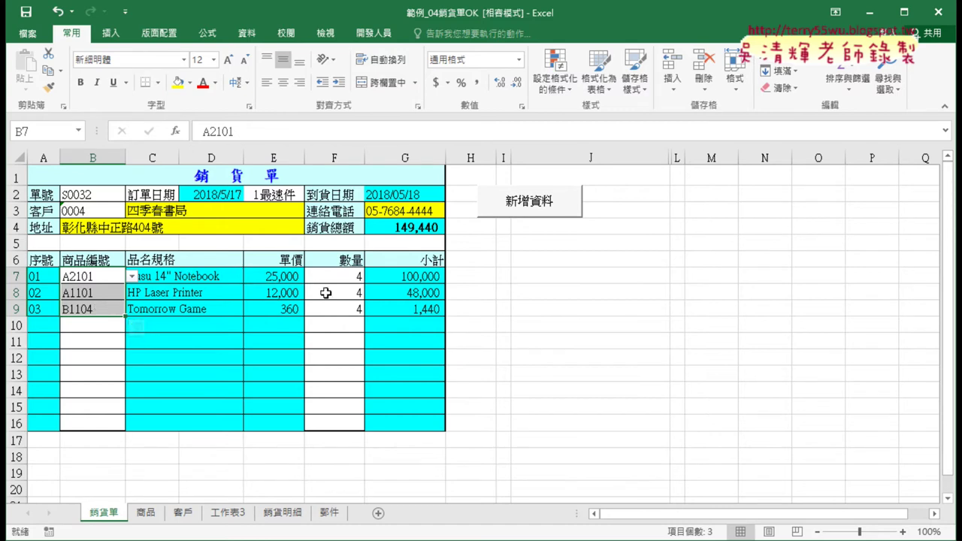
Mark the quantities in F7:F9 and right-click the 新增資料 button.
left_click_drag(350, 278, 346, 309)
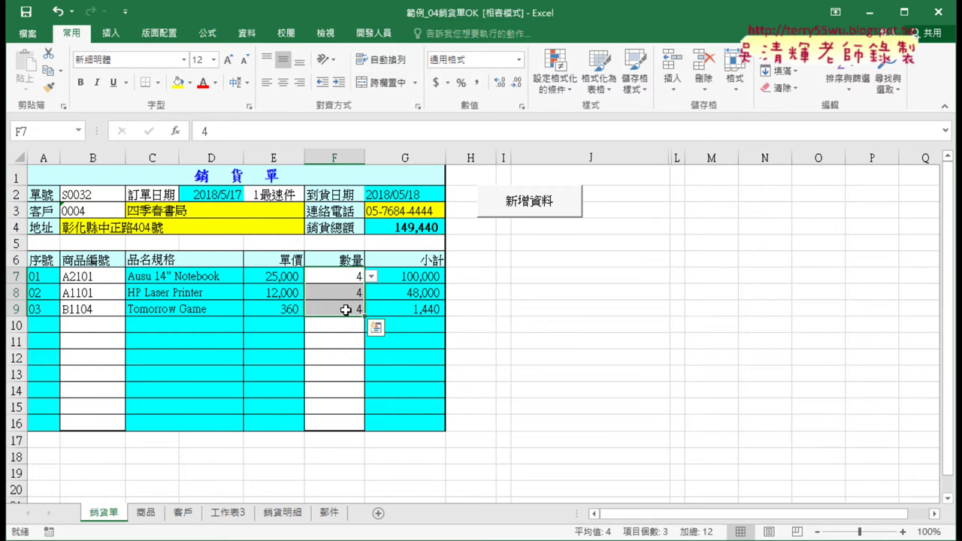
right_click(520, 212)
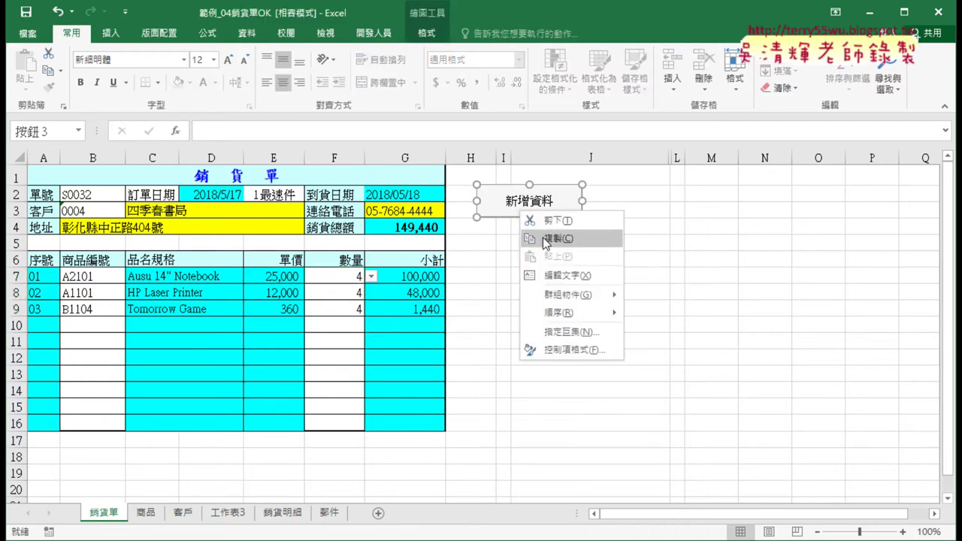
Open the 新增資料 macro code via 指定巨集 and go below the 商品編號與數量 comment.
left_click(569, 332)
left_click(681, 223)
scroll(680, 255, "down", 1)
scroll(678, 279, "down", 3)
left_click(332, 301)
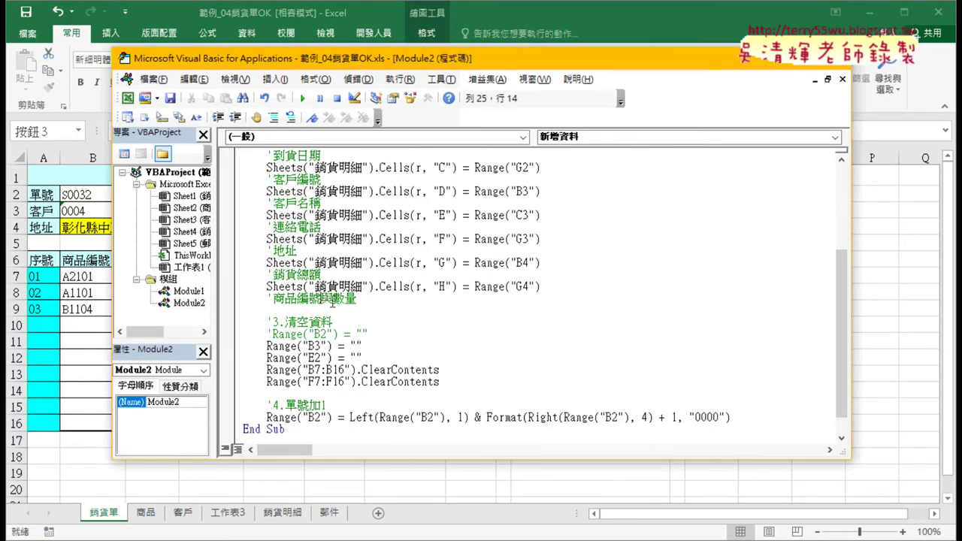
left_click_drag(357, 299, 242, 300)
left_click(346, 313)
Add indented lines X = "" and Y = "" under the comment.
key("Tab")
type("x")
key("Return")
key("BackSpace")
type("X=\"\"")
key("Return")
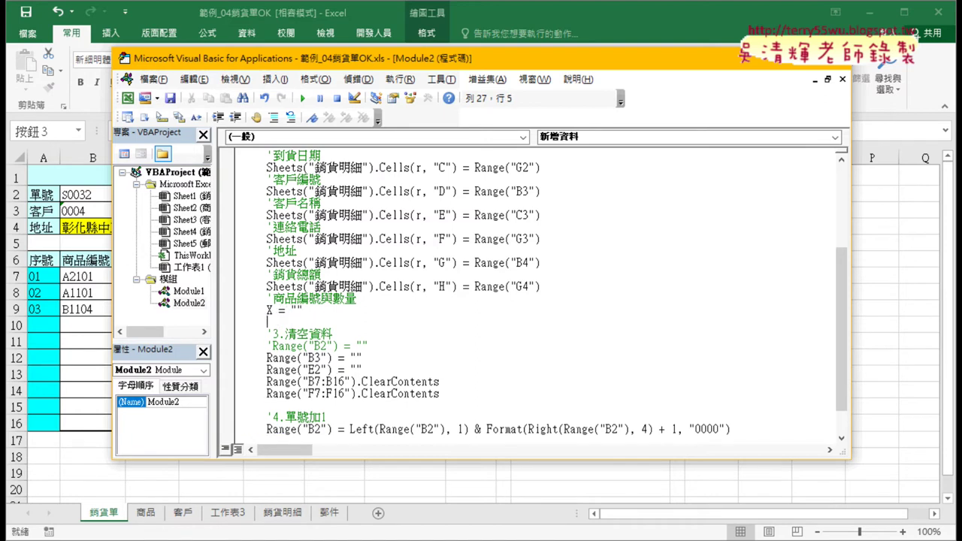
type("Y=")
type("\"\"")
key("Return")
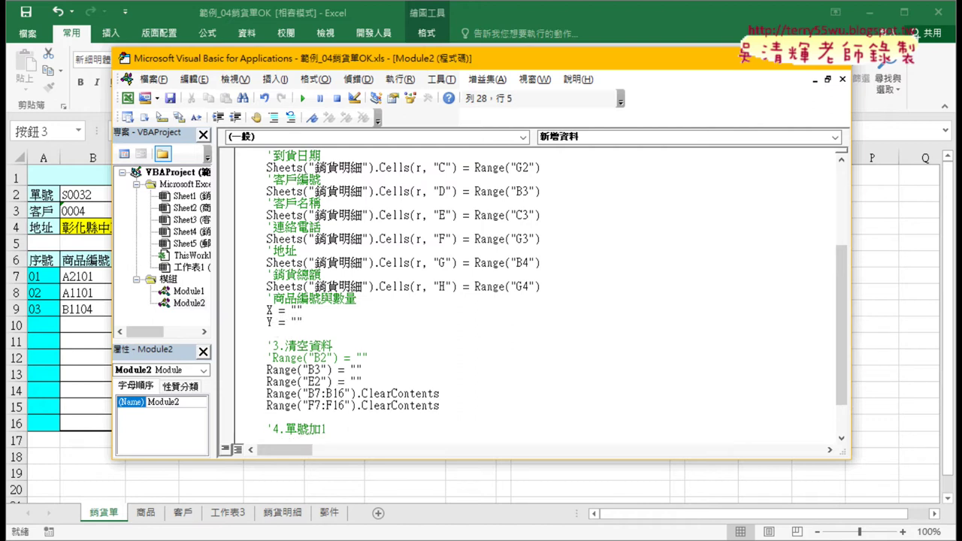
left_click_drag(396, 61, 493, 62)
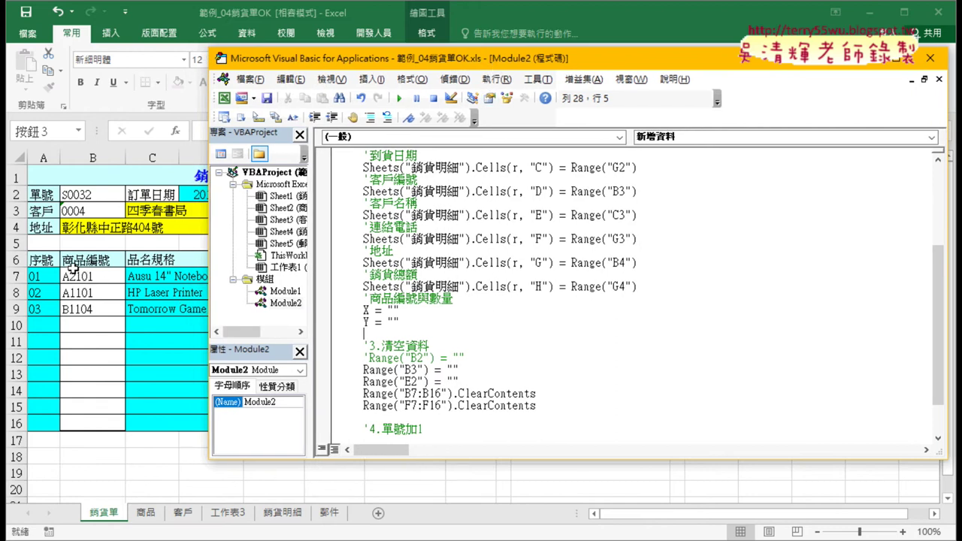
Write the loop header For i = 7 To Range("B6").End(xlDown).Row.
type("for ")
type("i=")
type("7")
type(" to ")
type("ra")
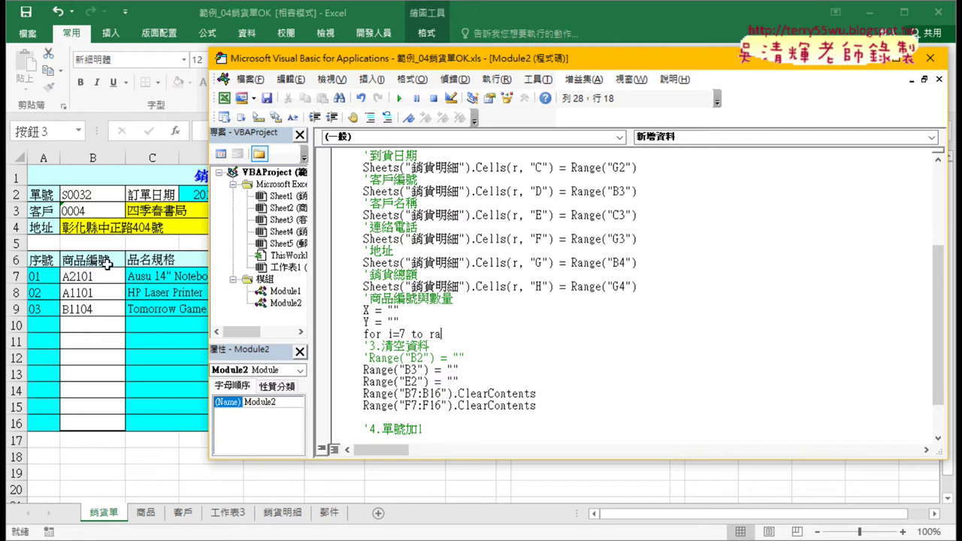
type("nge(\"B6\").")
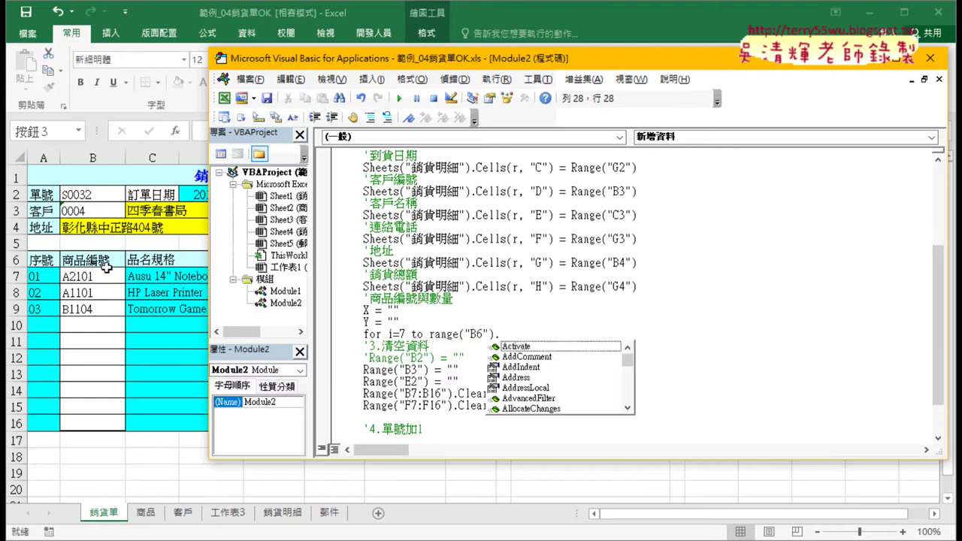
type("end ")
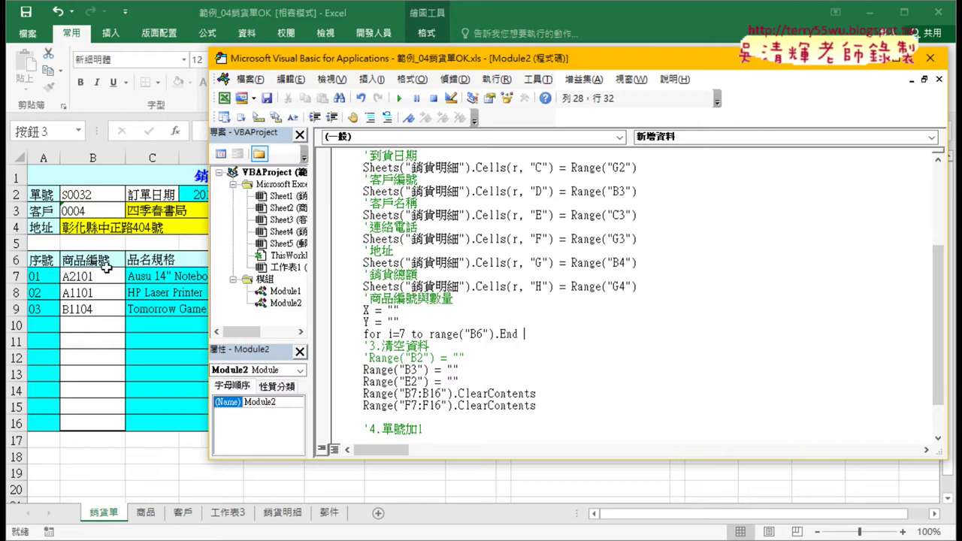
type("(xlDown ")
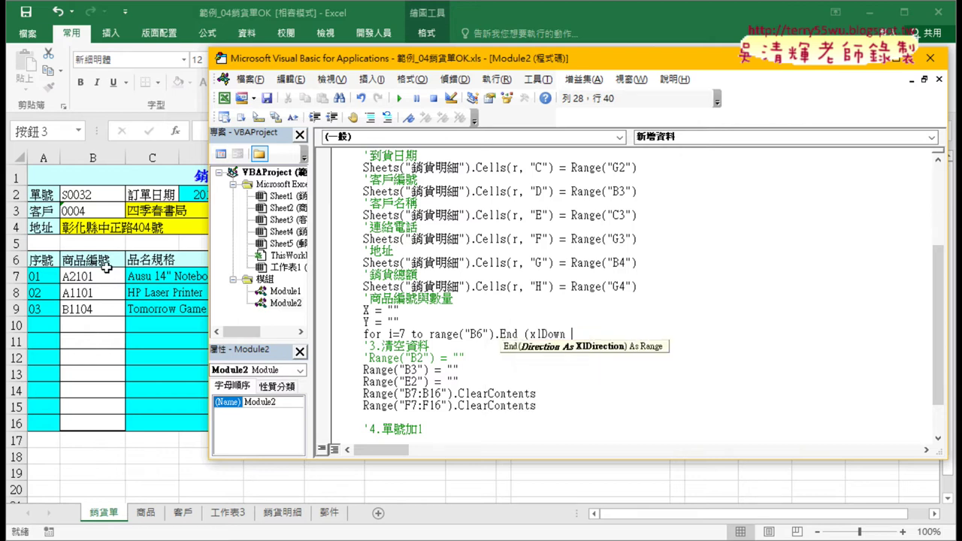
type(").r")
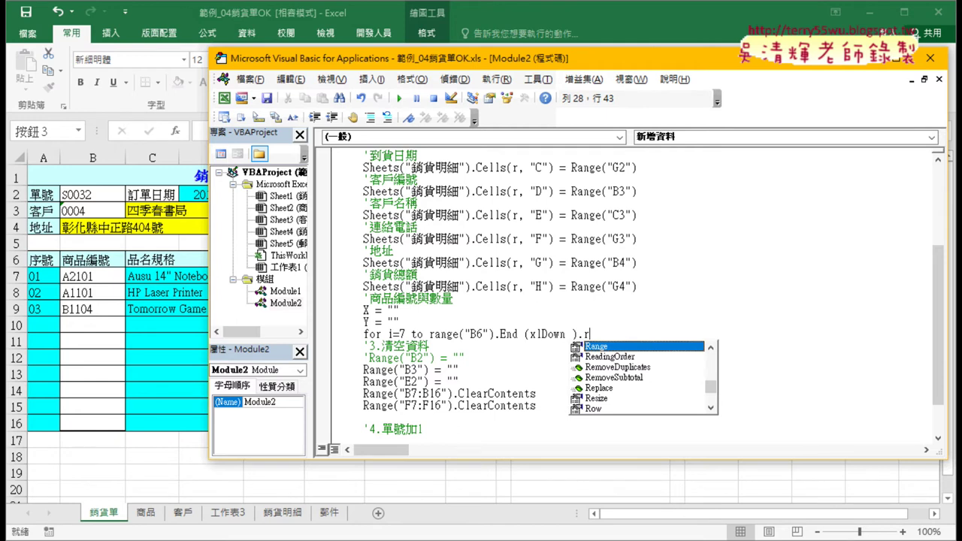
key("Down")
key("Down")
key("Down")
key("Down")
key("Down")
key("Down")
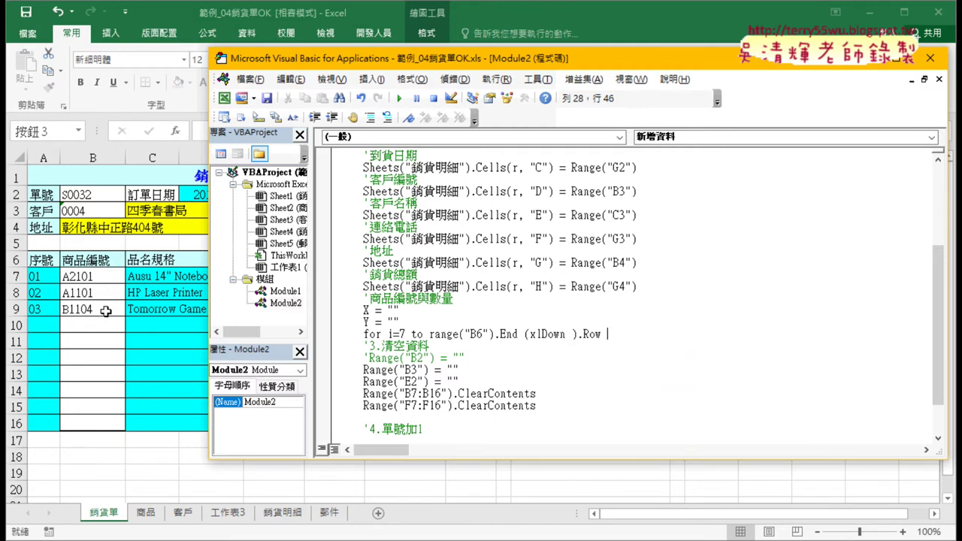
key("Return")
key("Return")
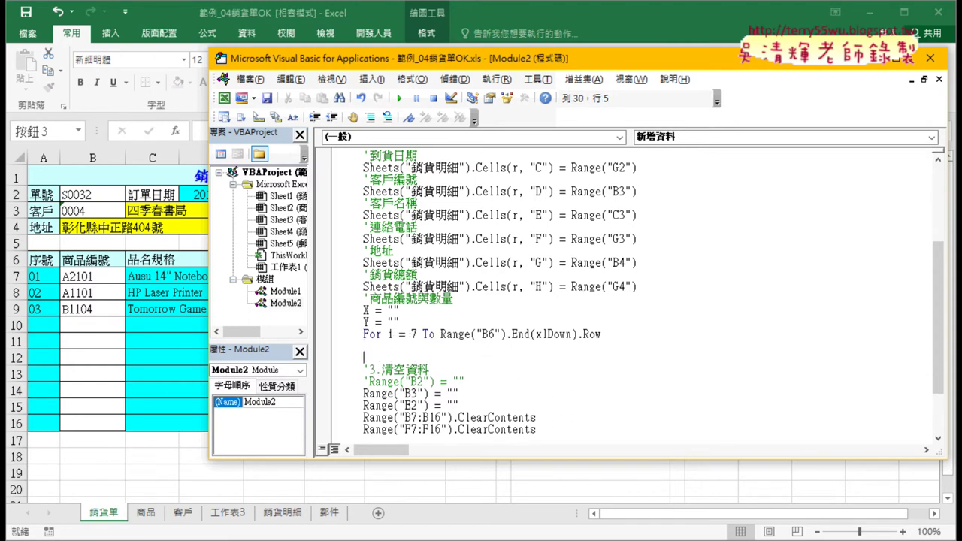
Close the loop with Next and add X = X & Cells(i, "B") & "," inside it.
type("next")
key("Up")
key("Tab")
type("X=")
type("X ")
type("&")
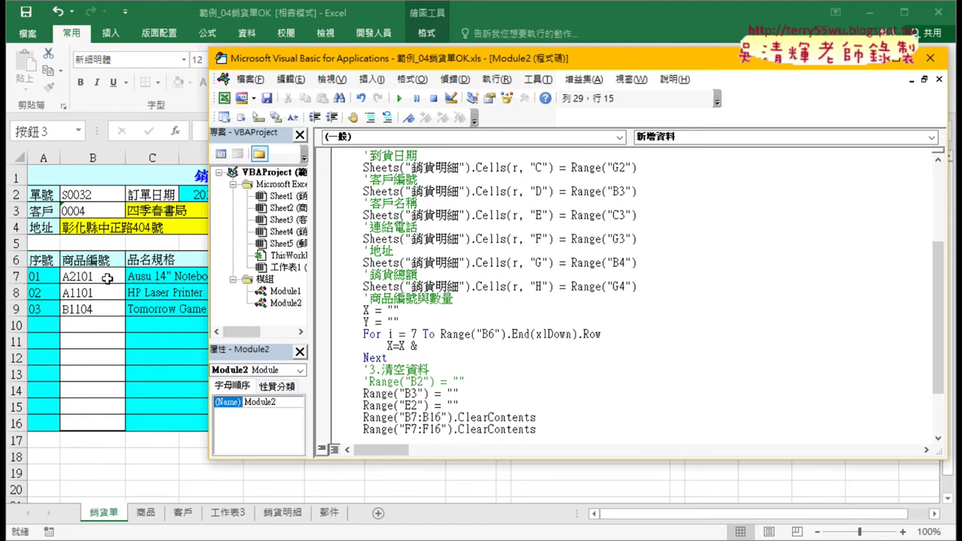
type("cells(i")
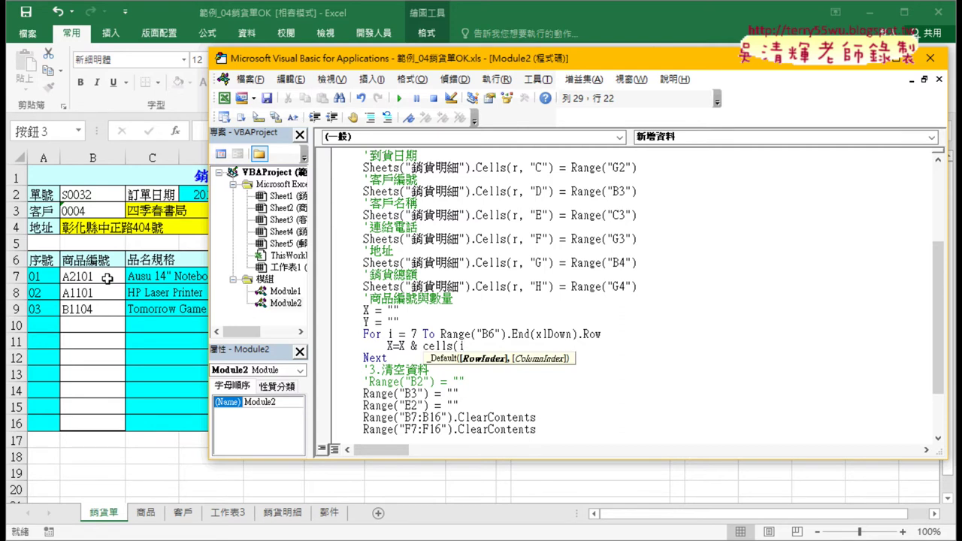
type(",\"B\")")
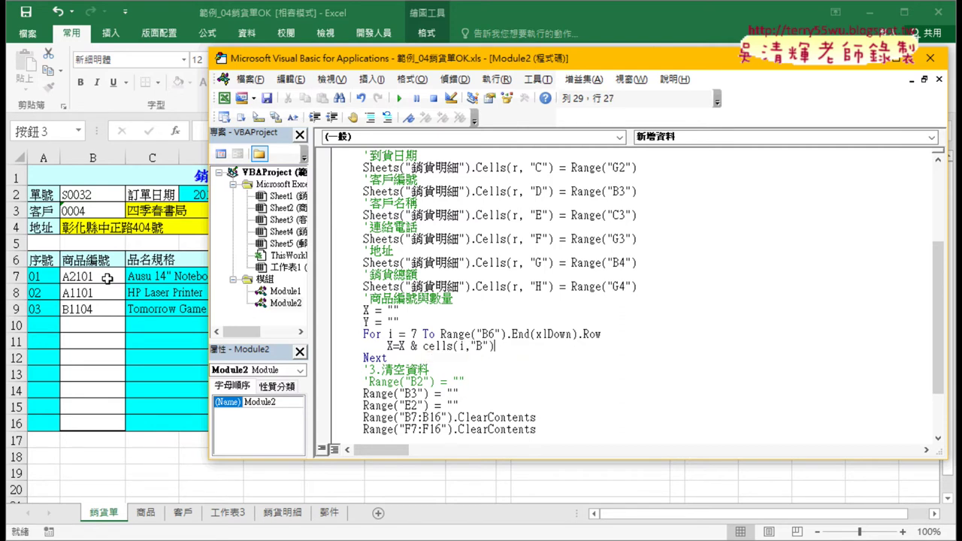
type(" & \",\"")
key("Return")
Add Y = Y & Cells(i, "F") & "," by reusing the item-code expression with column F.
type("Y=Y &")
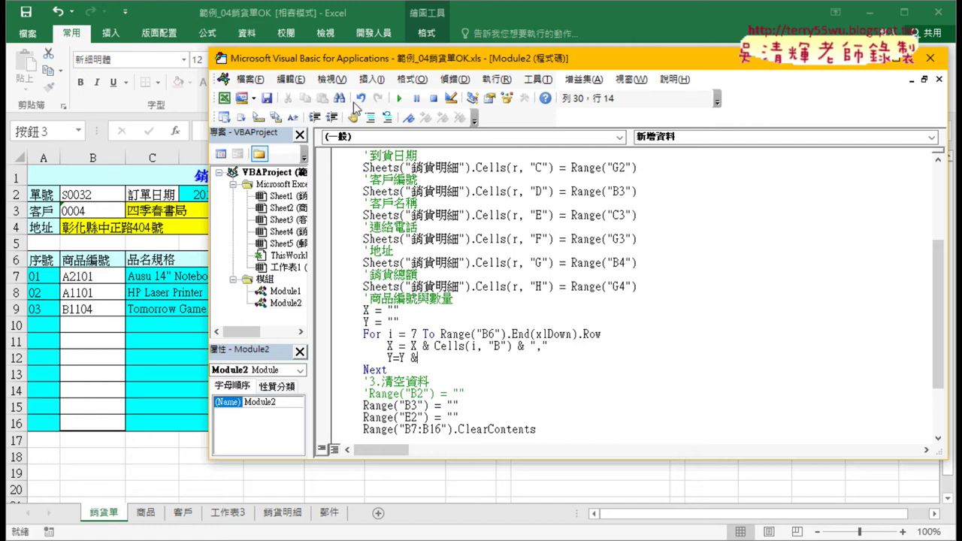
left_click_drag(394, 61, 584, 65)
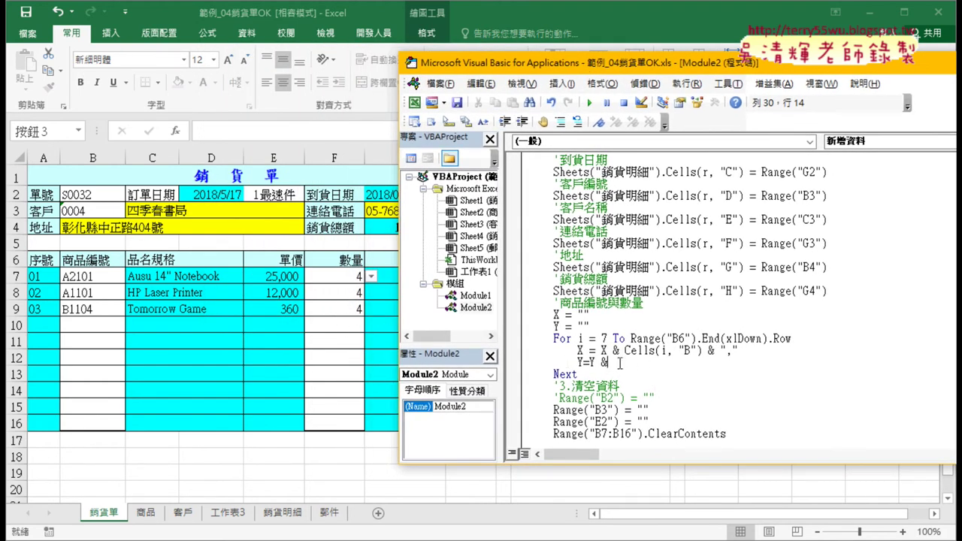
left_click(669, 412)
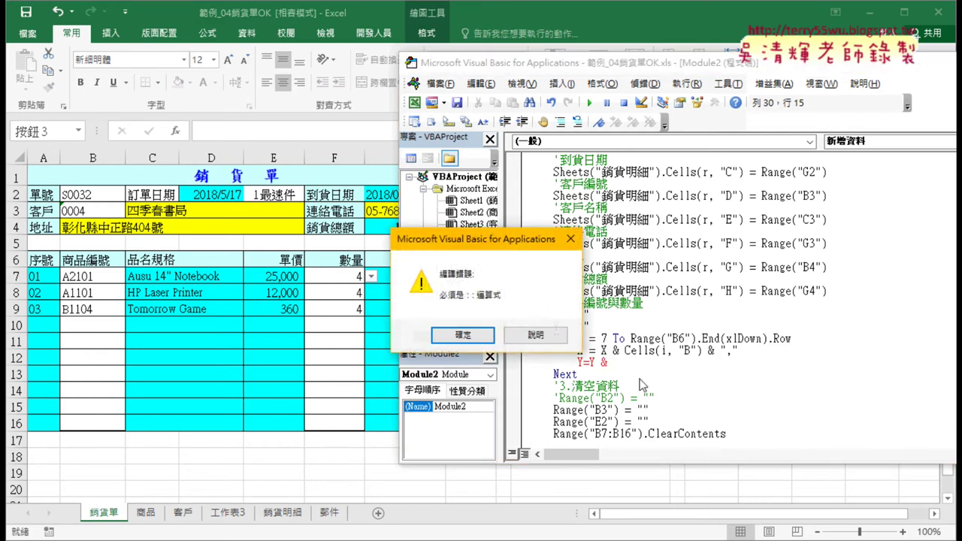
left_click(522, 333)
mouse_move(621, 350)
left_mouse_down()
mouse_move(740, 350)
mouse_move(680, 363)
left_mouse_up()
type("Cells(i, \"B\") & \",\"")
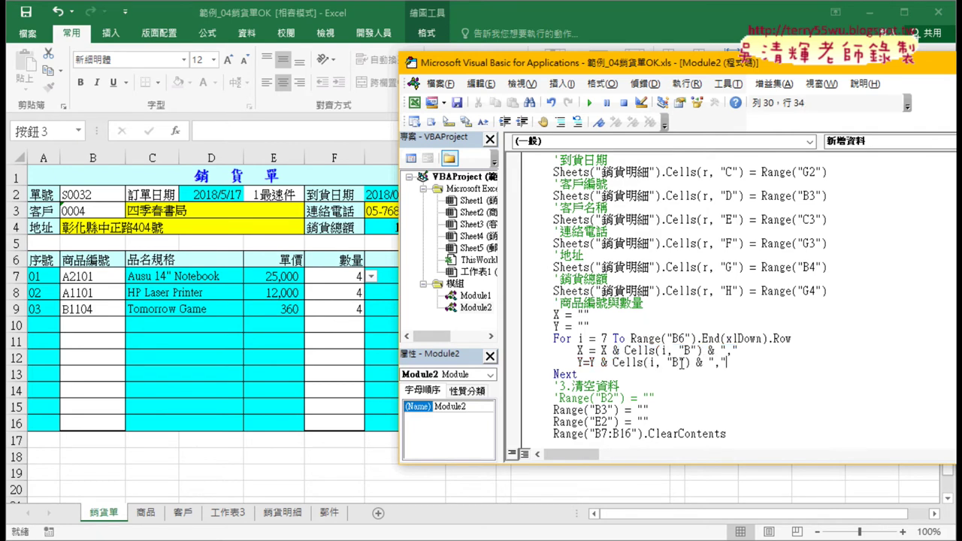
double_click(674, 362)
type("F")
key("Down")
key("Down")
key("Down")
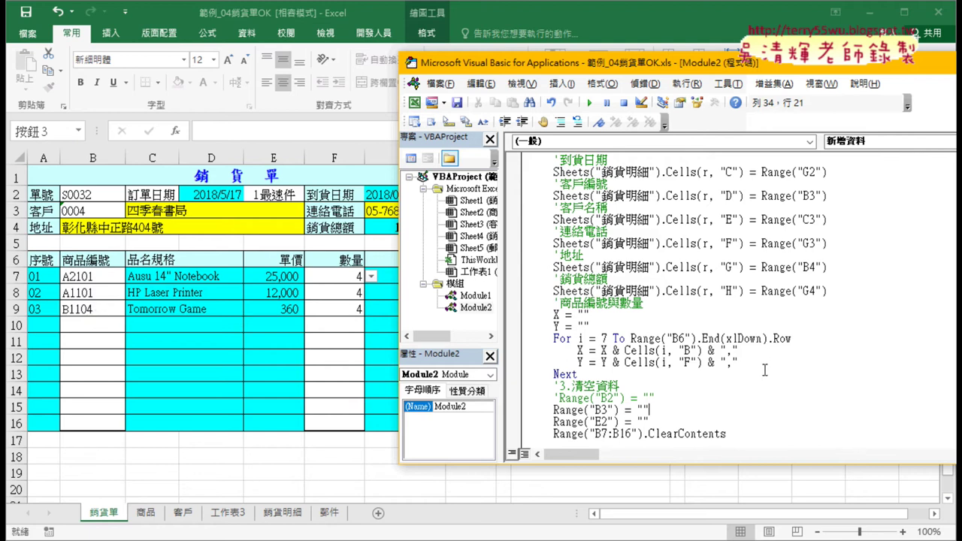
left_click(731, 372)
After Next, add Sheets("銷貨明細").Cells(r, "I") = X, adapted from the column H line.
key("Return")
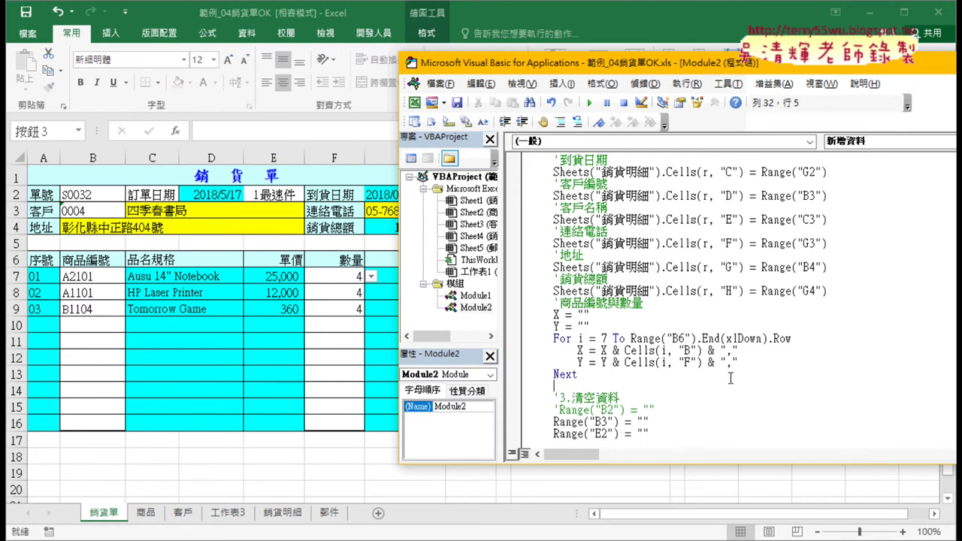
left_click(553, 291)
left_click_drag(553, 291, 744, 291)
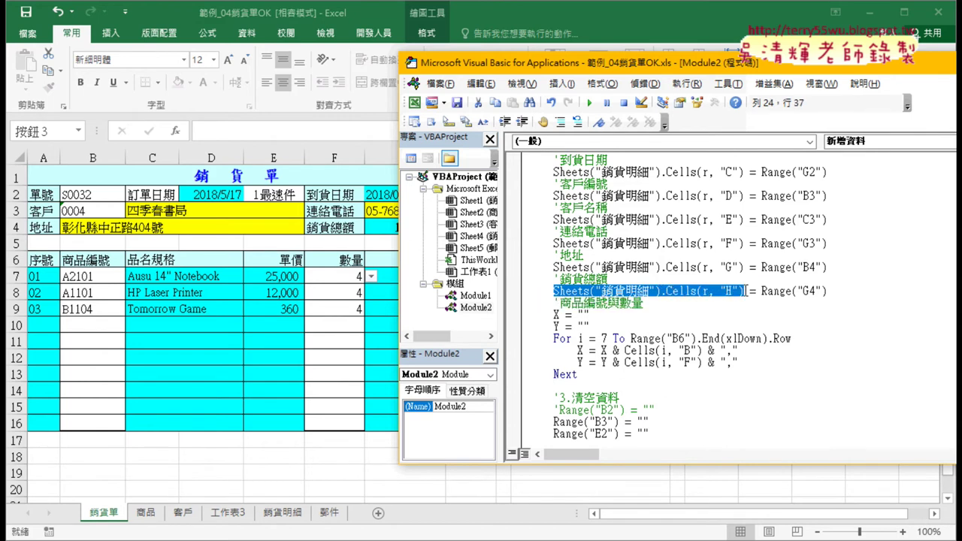
left_click_drag(695, 293, 635, 387)
double_click(729, 386)
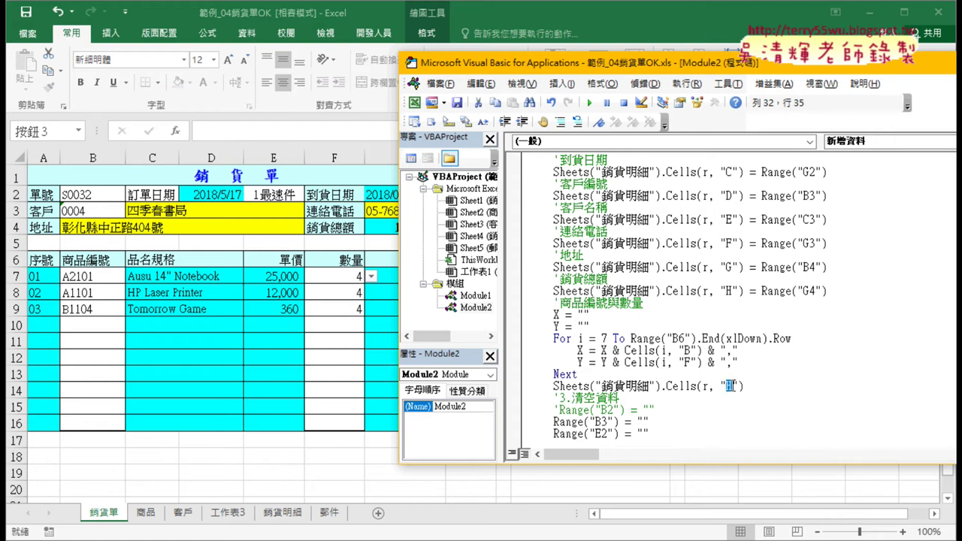
type("I")
left_click(774, 384)
type("=")
type("X")
key("Return")
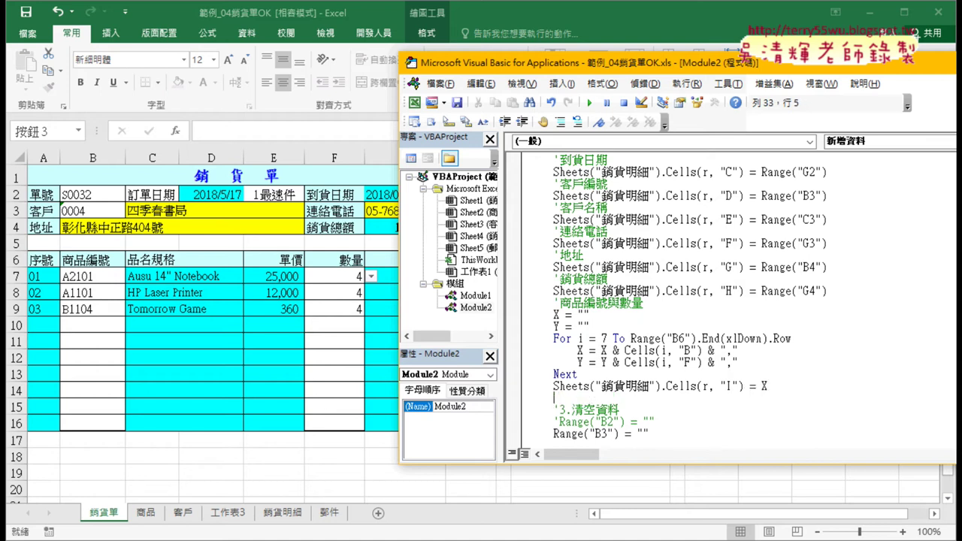
Duplicate that line as Sheets("銷貨明細").Cells(r, "J") = Y.
left_click_drag(554, 386, 767, 386)
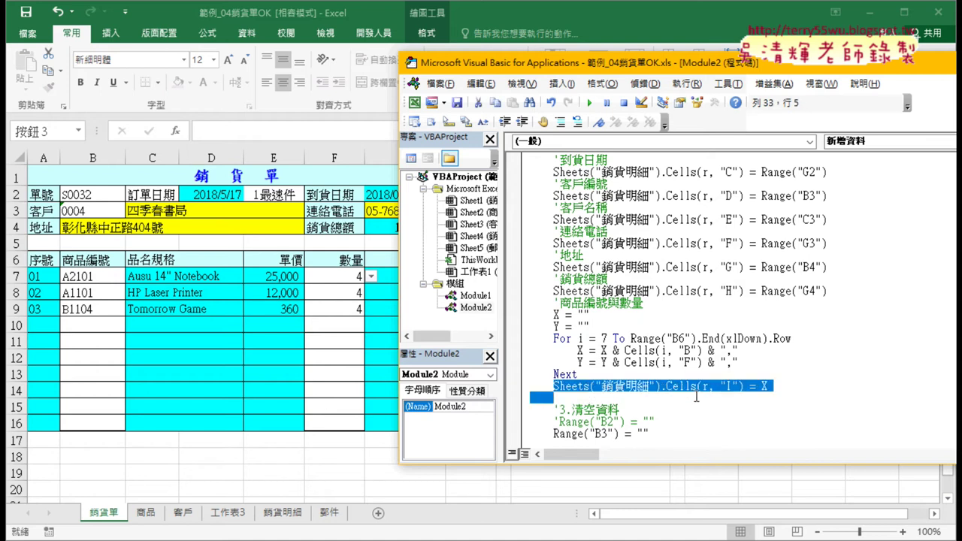
key("ctrl+c")
left_click(684, 398)
key("ctrl+v")
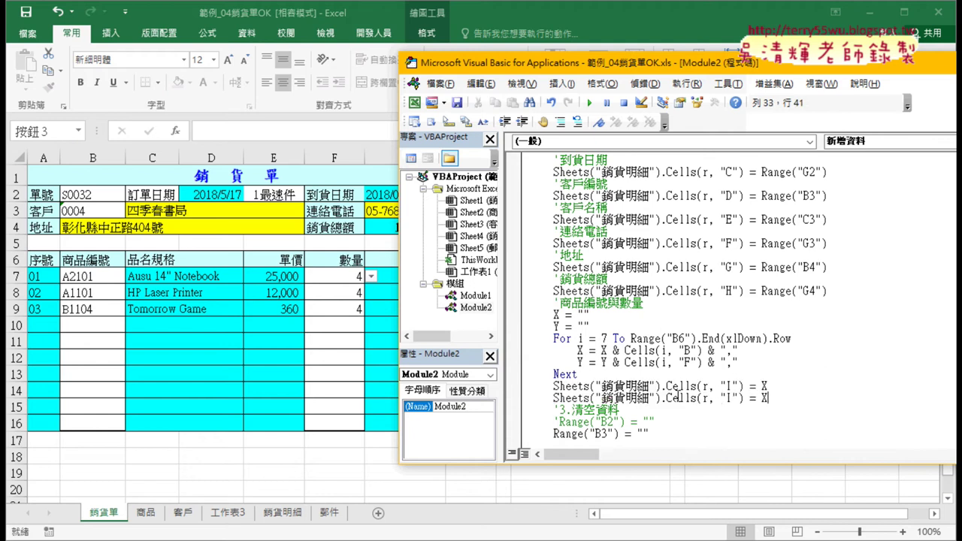
left_click(727, 398)
left_click_drag(726, 398, 733, 398)
type("J")
left_click(772, 398)
left_click_drag(772, 398, 763, 397)
type("Y")
left_click(789, 350)
Run the macro and check the saved lists in 銷貨明細 cells I11 and J11.
left_click(327, 346)
left_click(547, 203)
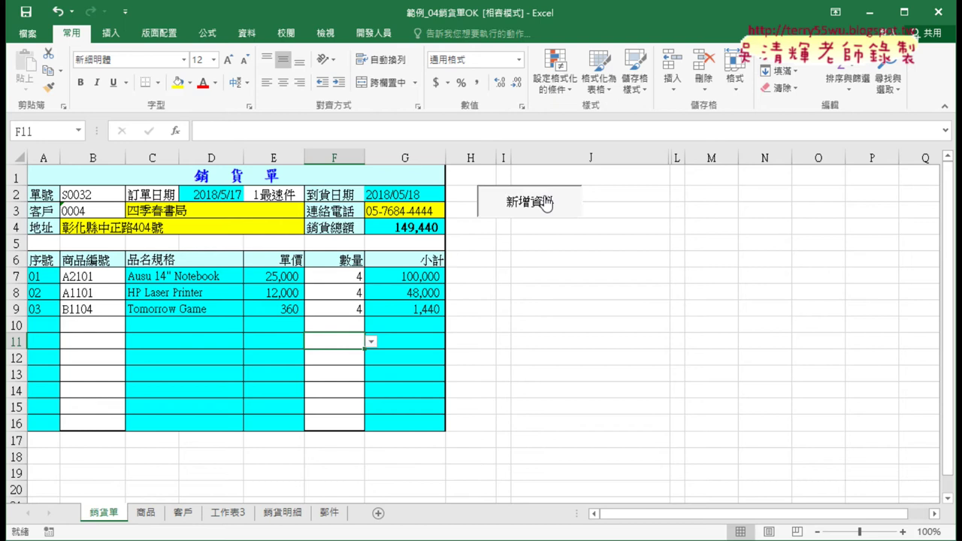
left_click(287, 517)
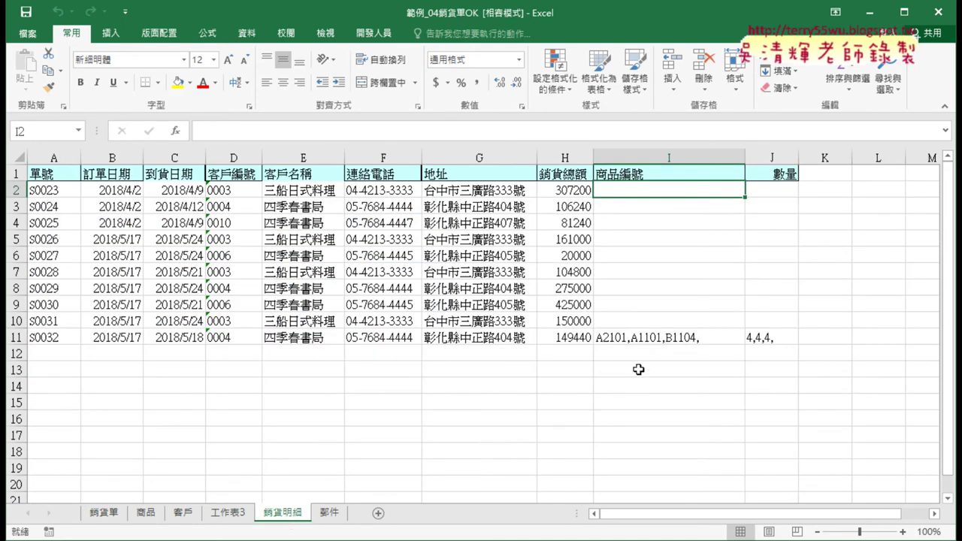
left_click(612, 339)
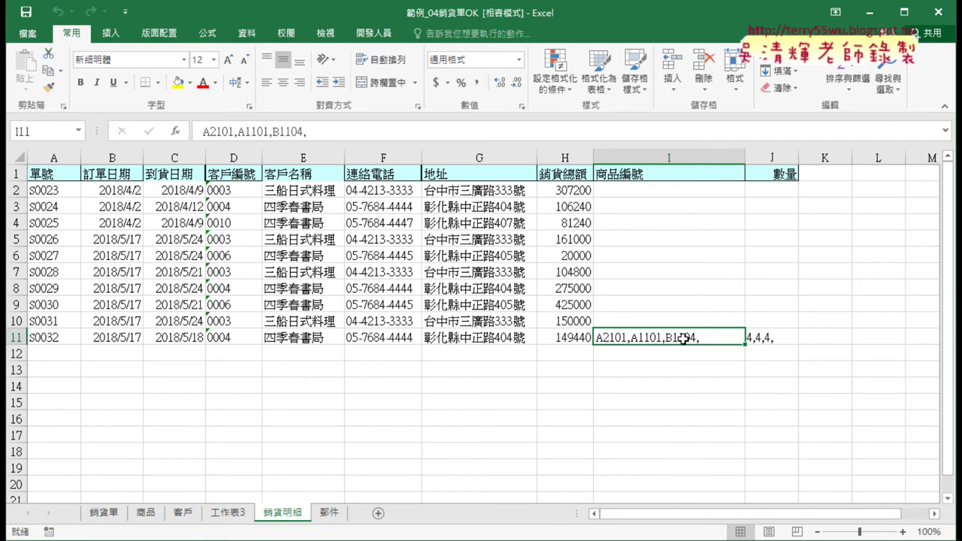
left_click(759, 338)
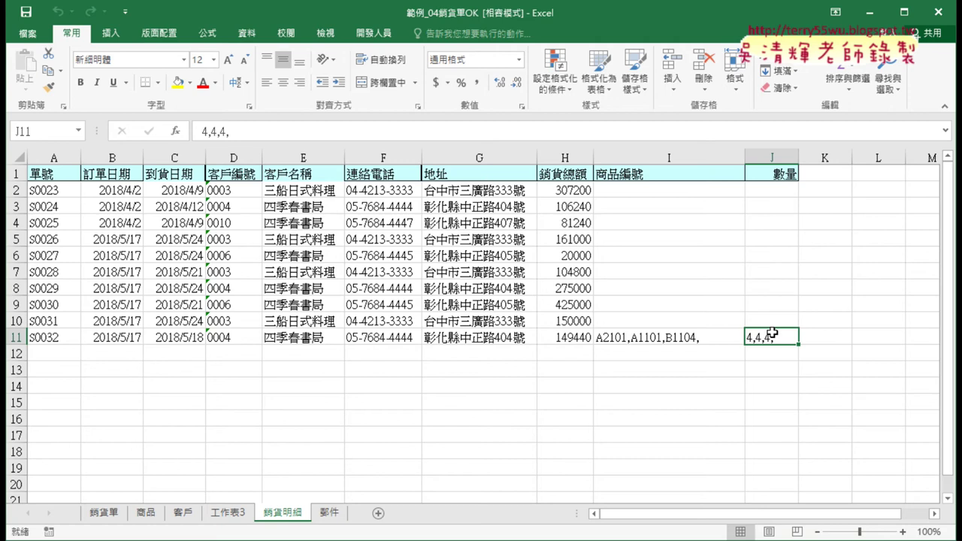
Delete the trailing comma in I11 so it reads A2101,A1101,B1104.
double_click(725, 339)
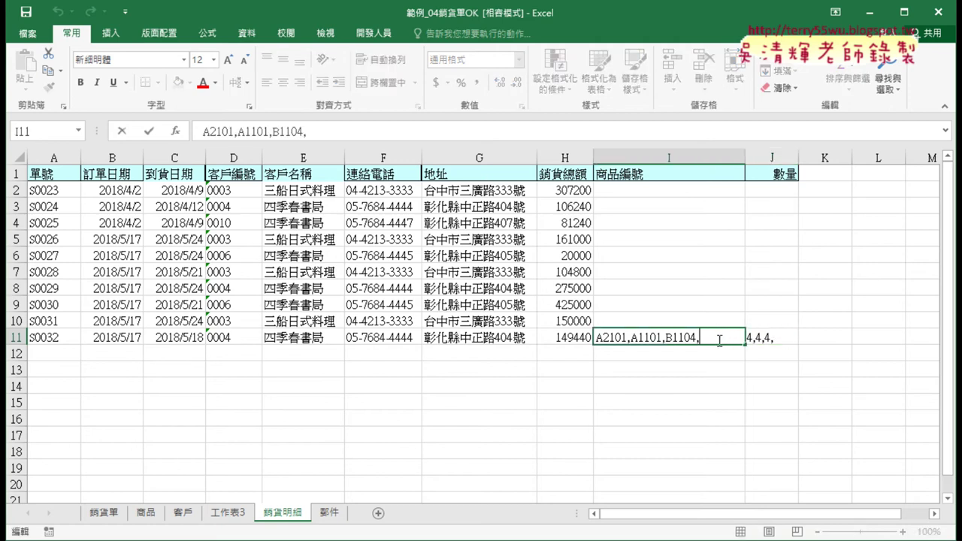
left_click_drag(703, 339, 697, 338)
key("BackSpace")
left_click(397, 495)
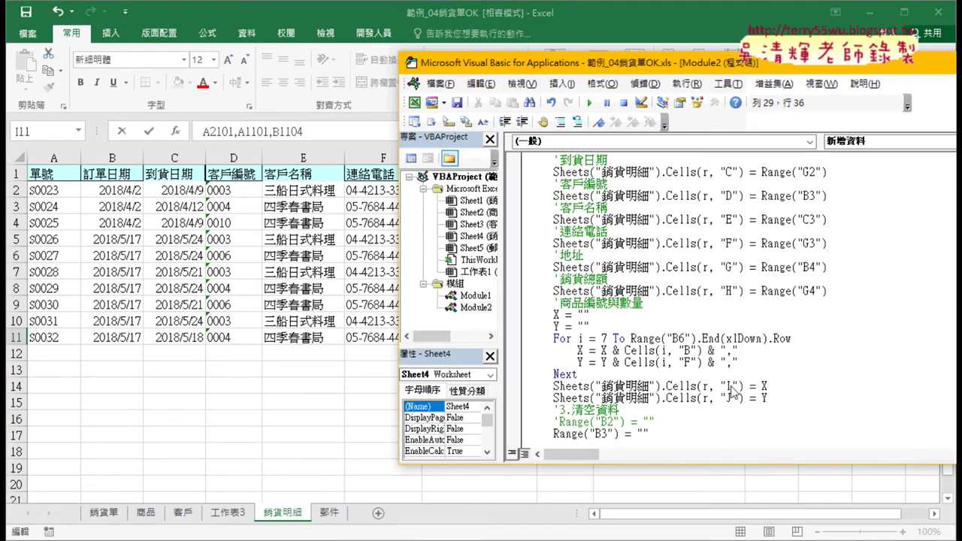
Change the column I assignment to Left(X, Len(X) - 1).
left_click(178, 141)
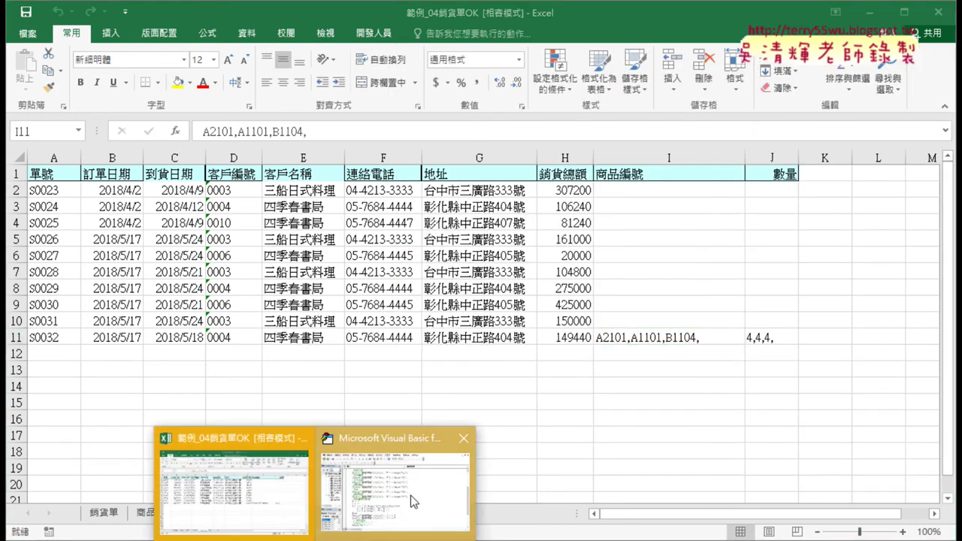
left_click(390, 469)
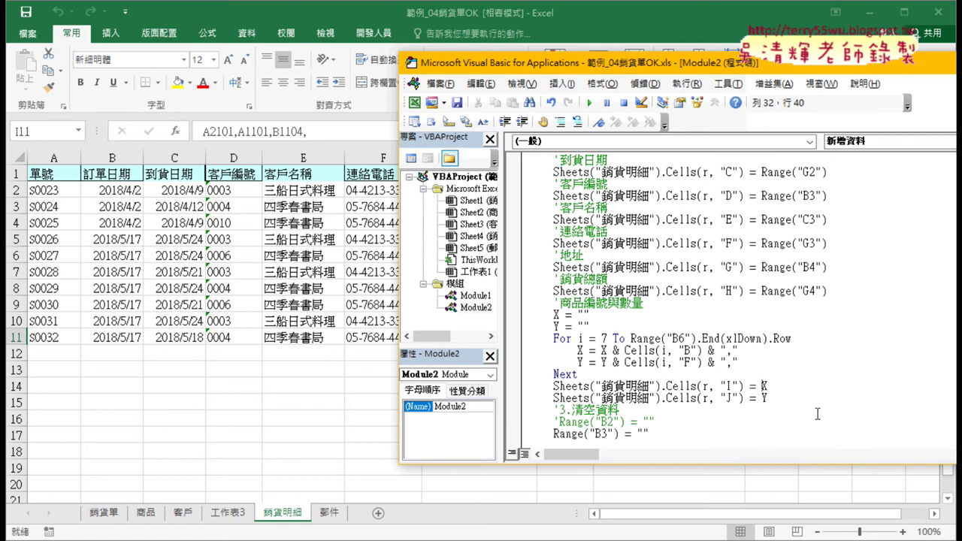
left_click(767, 387)
type("eft")
type("(")
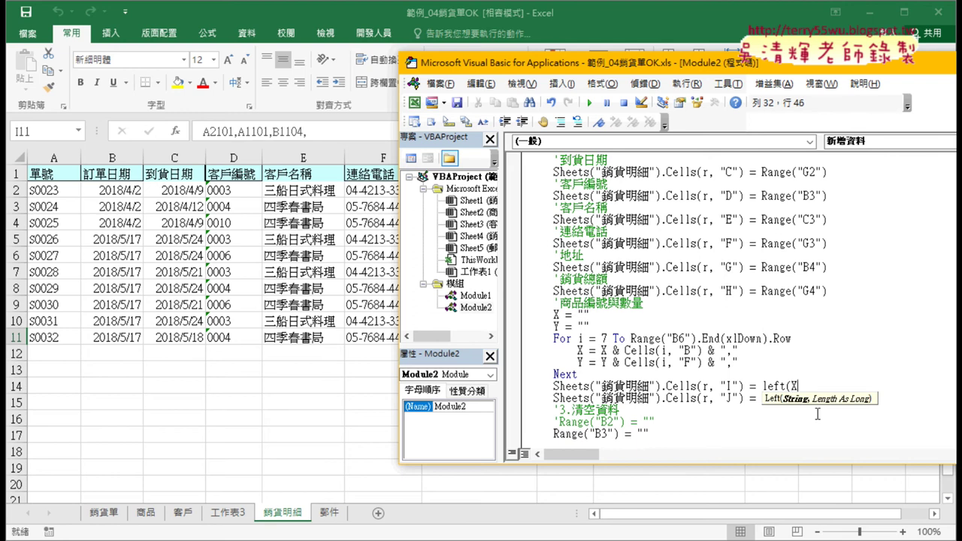
type(",")
type("le")
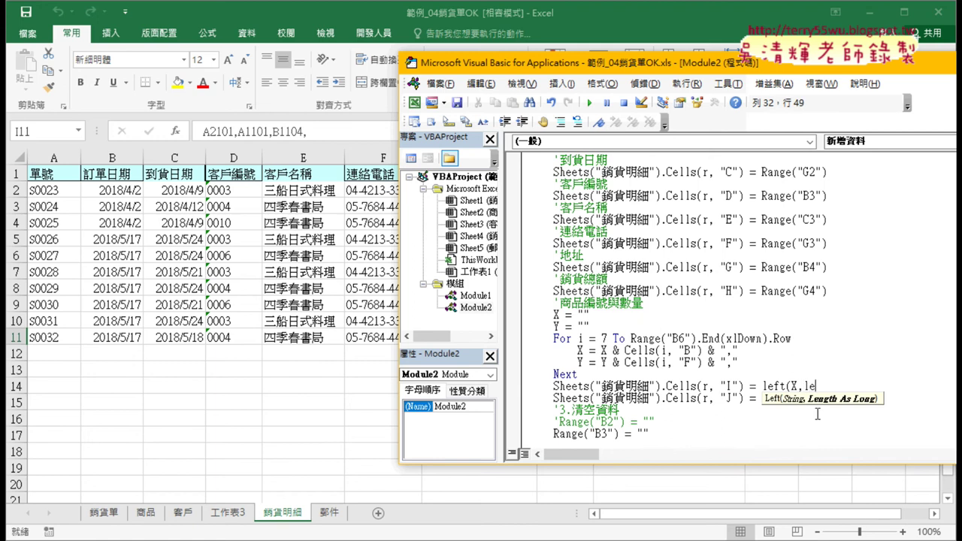
type("n(")
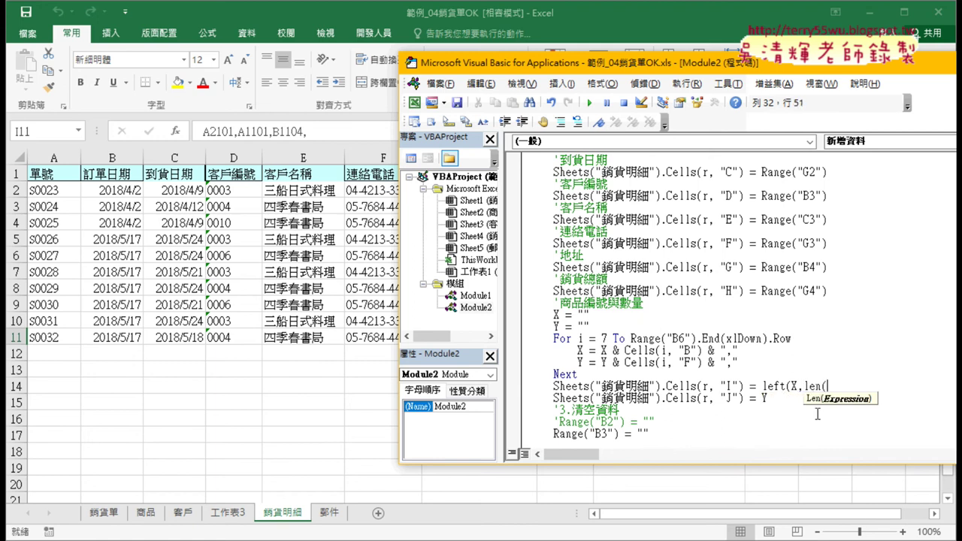
type("X")
type(")-1")
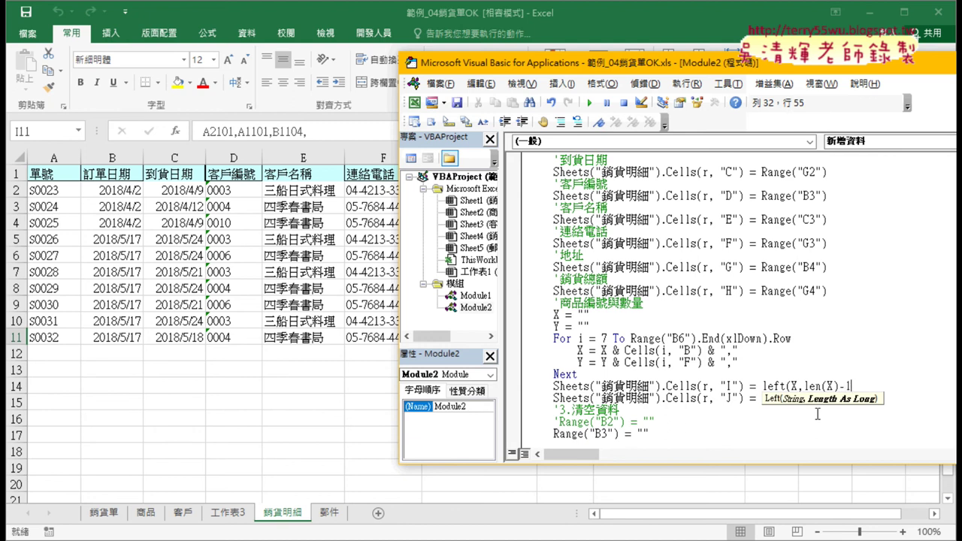
type(")")
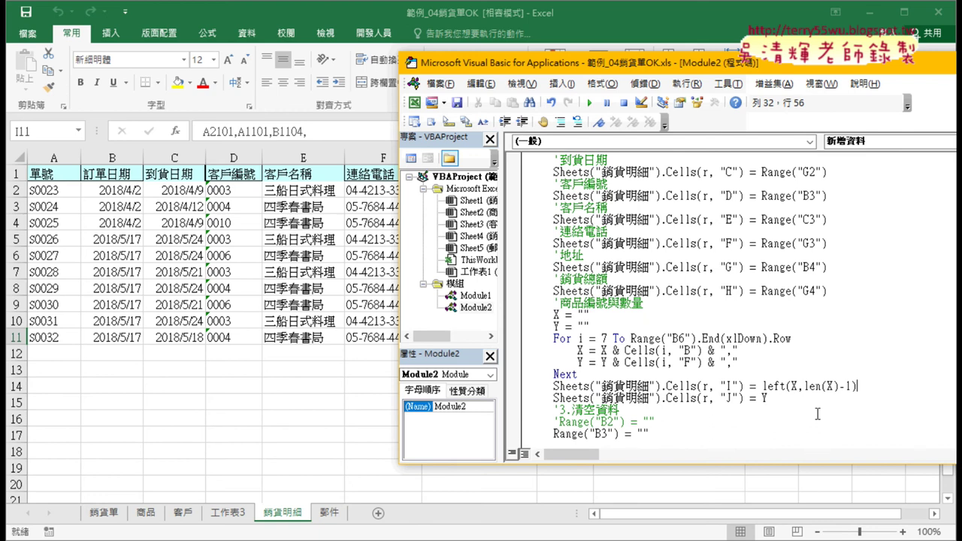
key("Down")
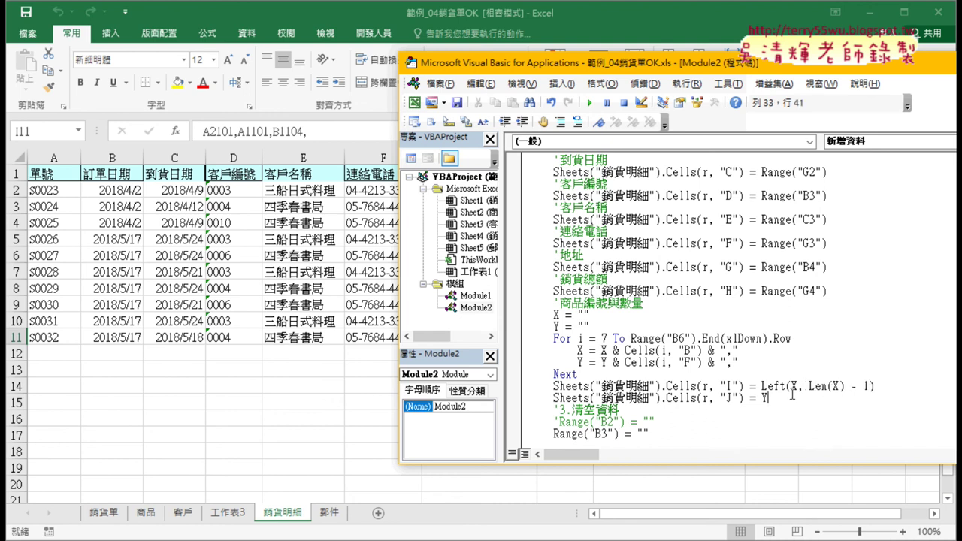
Change the column J assignment to Left(Y, Len(Y) - 1).
mouse_move(791, 386)
left_mouse_down()
mouse_move(761, 387)
mouse_move(762, 400)
left_mouse_up()
left_click(881, 389)
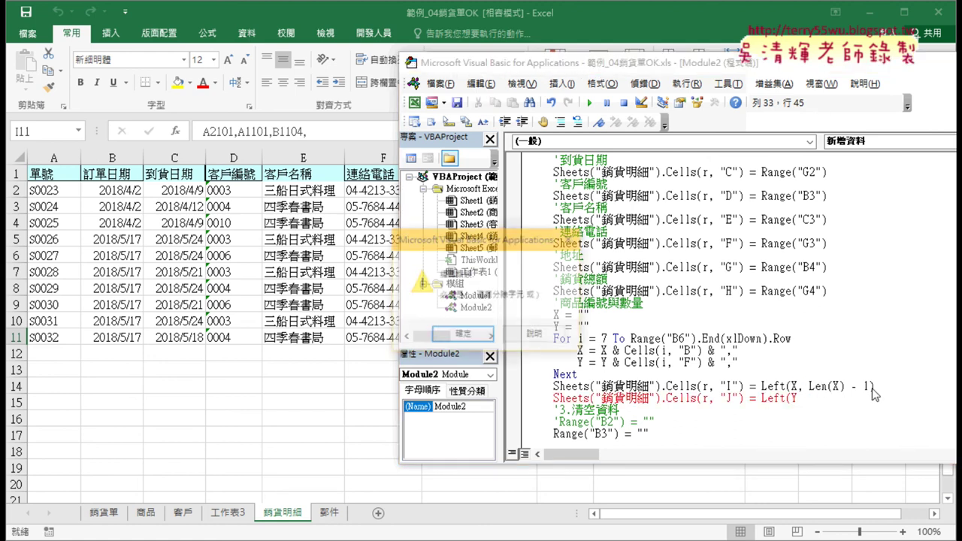
left_click(462, 335)
mouse_move(875, 386)
left_mouse_down()
mouse_move(798, 386)
mouse_move(798, 398)
left_mouse_up()
type(", Len(X) - 1)")
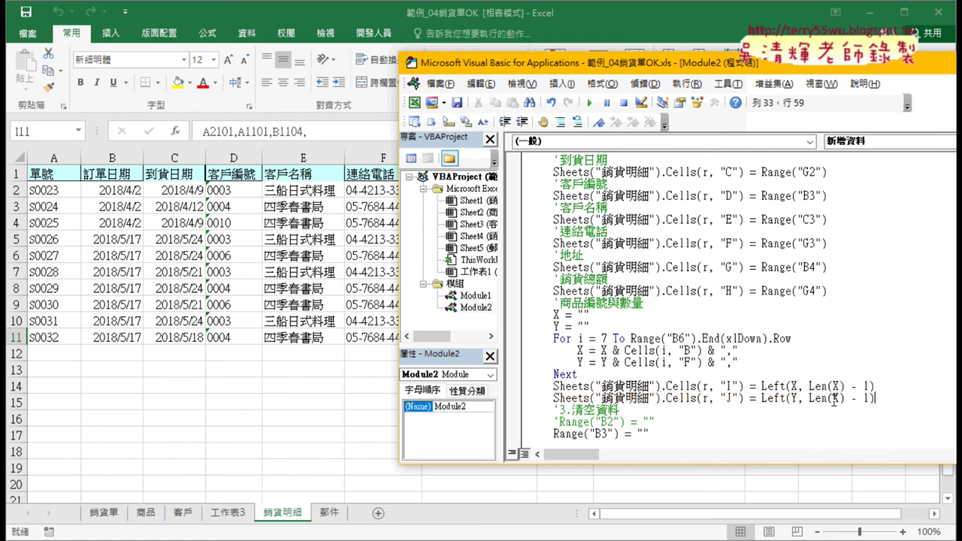
double_click(837, 399)
type("Y")
mouse_move(856, 399)
left_mouse_down()
mouse_move(874, 398)
mouse_move(857, 386)
left_mouse_up()
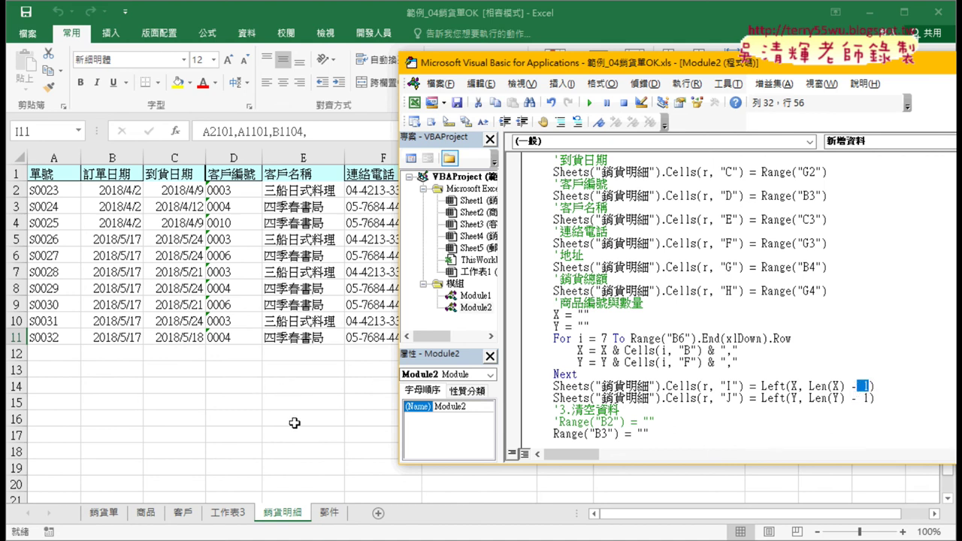
left_click(104, 513)
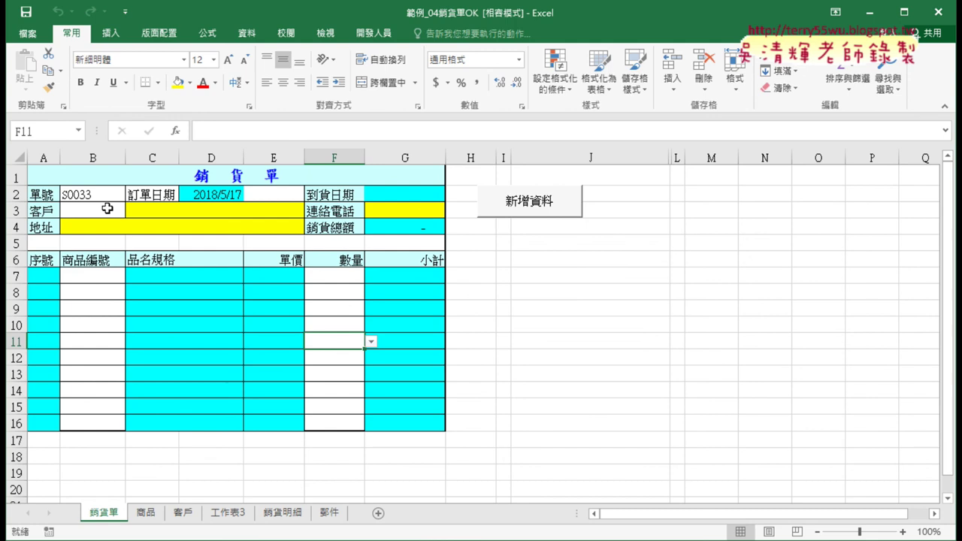
On 銷貨單, set the delivery type to urgent and the customer code to 0004.
left_click(267, 194)
left_click(310, 195)
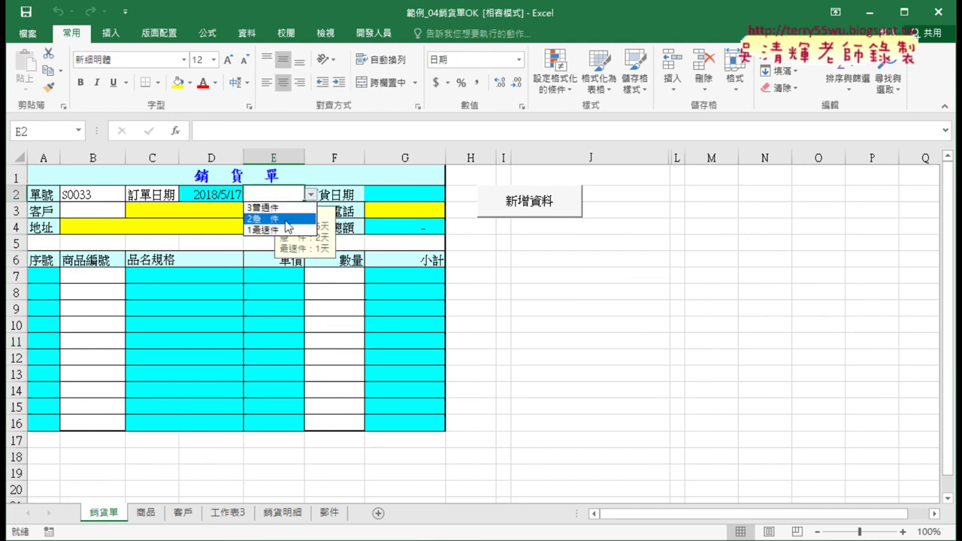
left_click(260, 217)
left_click(81, 213)
left_click(131, 213)
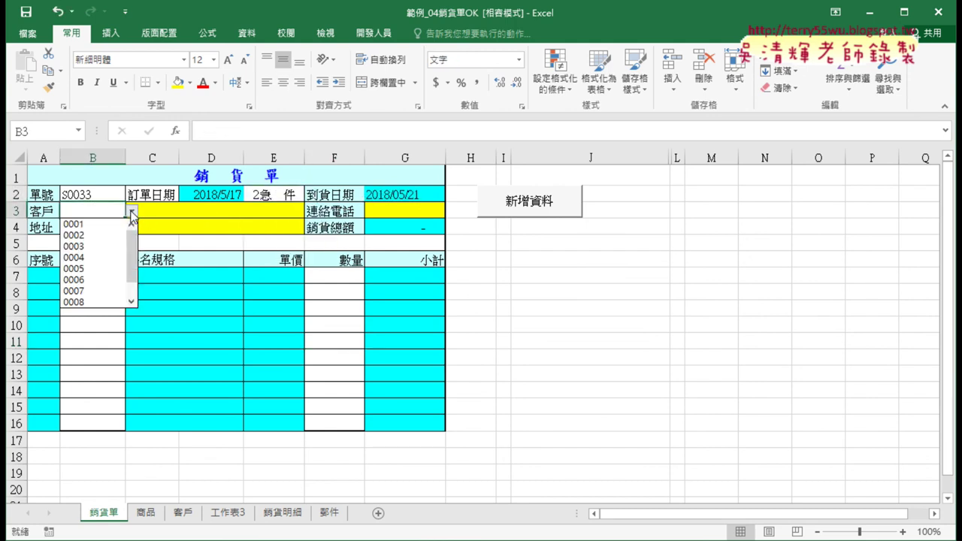
left_click(108, 259)
Enter item codes A2101, A2103 and B1102 in B7 to B9.
left_click(103, 278)
left_click(131, 276)
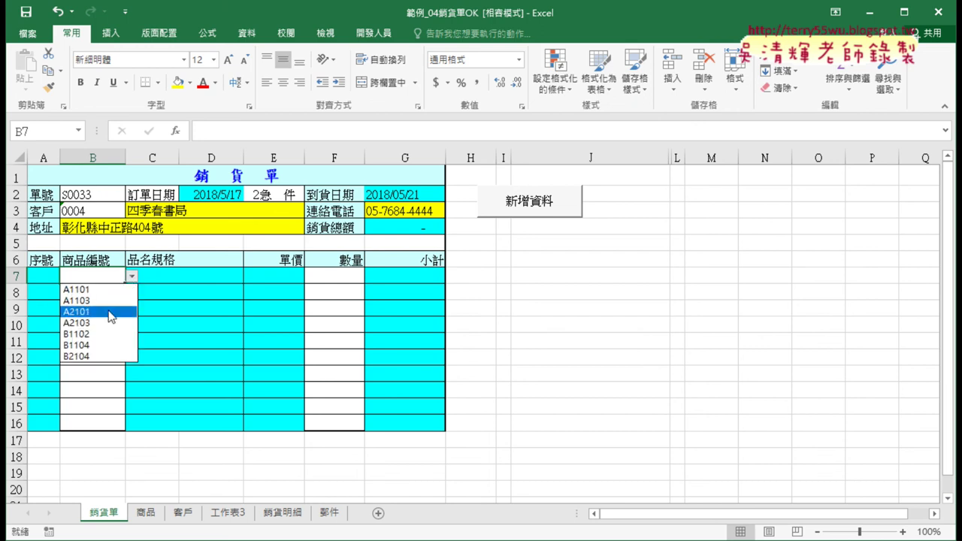
left_click(135, 313)
key("Return")
left_click(132, 293)
left_click(113, 306)
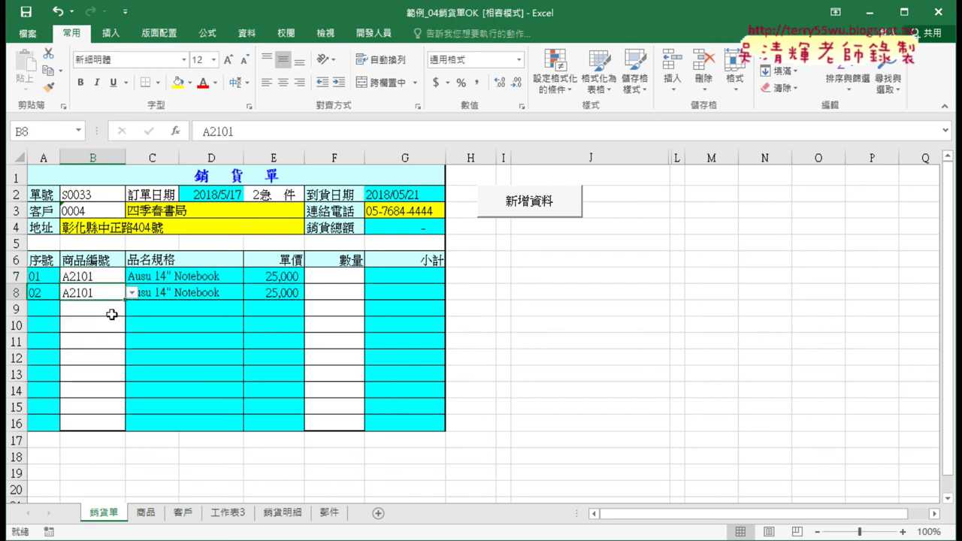
left_click(131, 293)
left_click(82, 338)
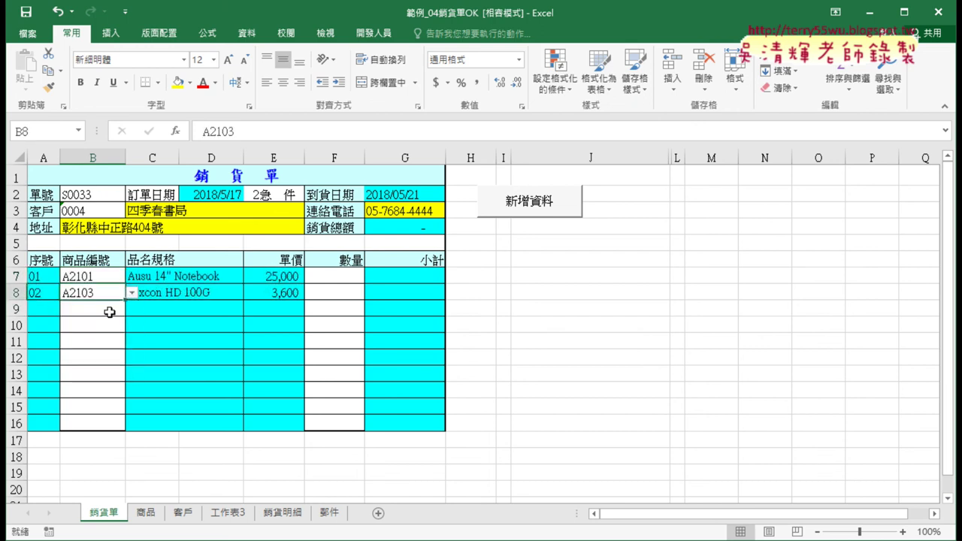
left_click(107, 308)
left_click(132, 308)
left_click(97, 366)
Set quantities 5, 4 and 8, save the order with 新增資料, and check 銷貨明細.
left_click(334, 276)
left_click(370, 276)
left_click(362, 304)
left_click(363, 293)
left_click(370, 293)
left_click(338, 339)
left_click(350, 308)
left_click(370, 309)
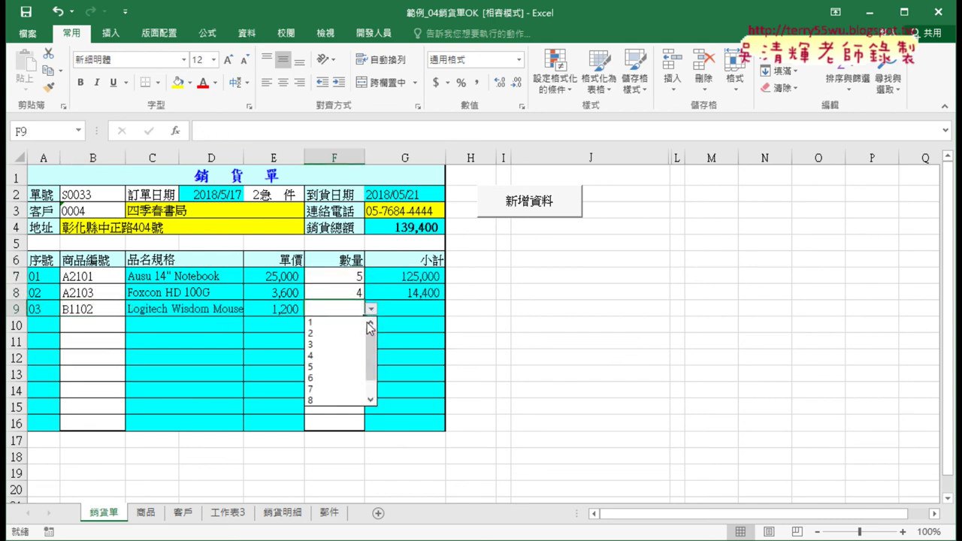
left_click(350, 401)
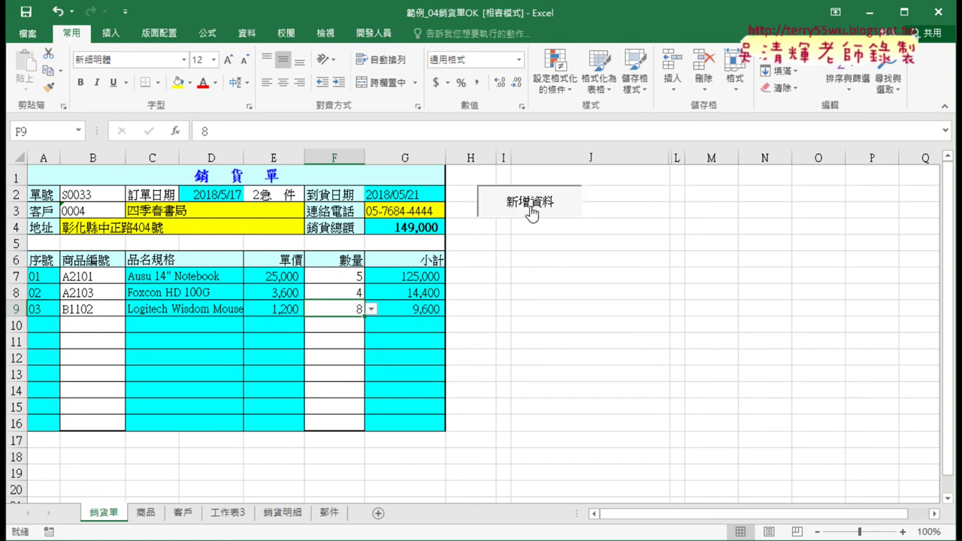
left_click(531, 211)
left_click(292, 514)
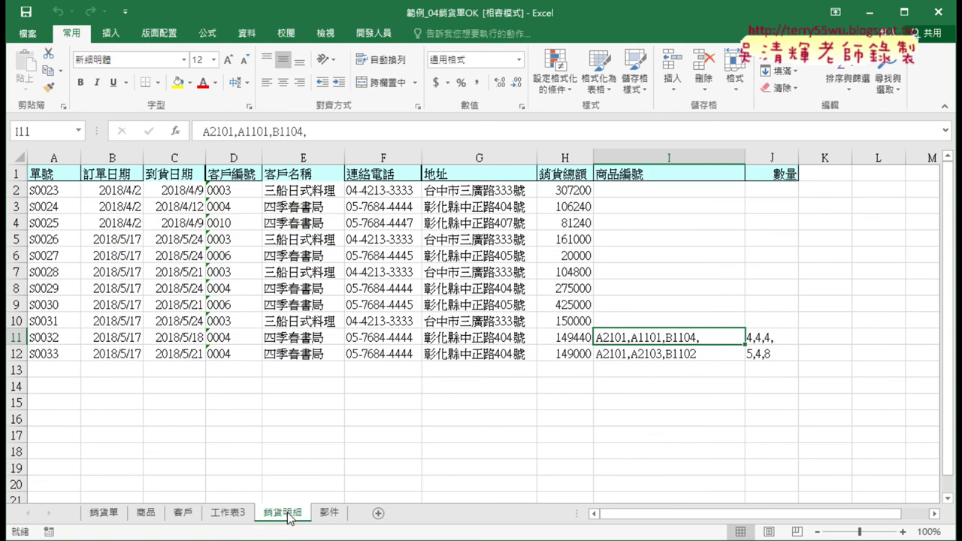